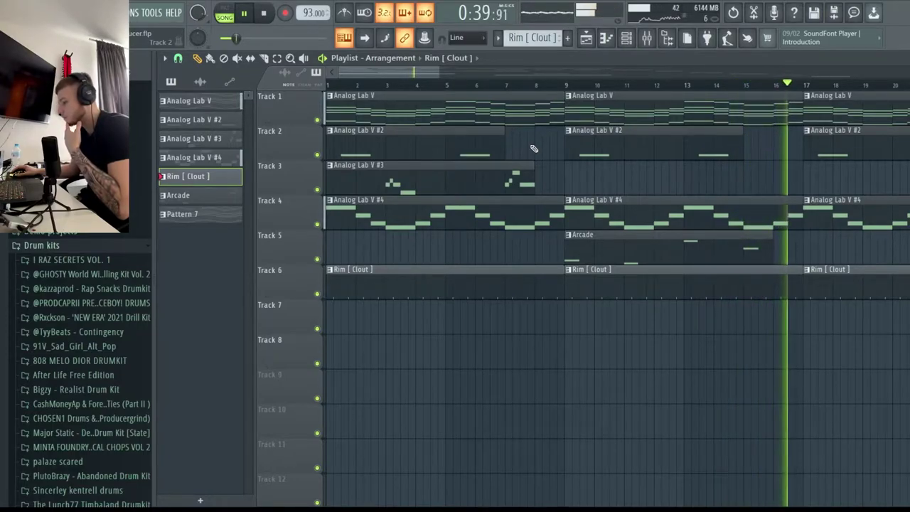
Play the Analog Lab V pattern and examine its chord and melody notes across the piano roll
{"action": "key", "text": "space"}
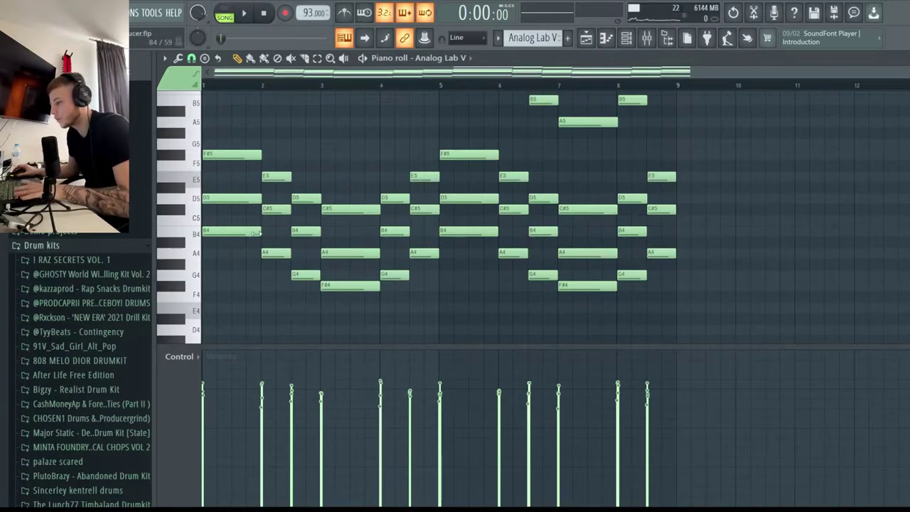
{"action": "key", "text": "space"}
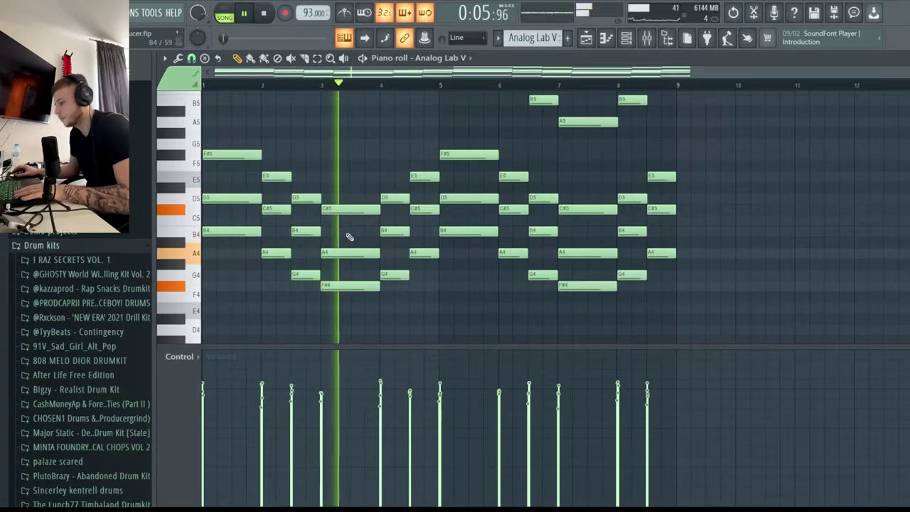
{"action": "scroll", "coordinate": [349, 236], "scroll_direction": "down", "scroll_amount": 3}
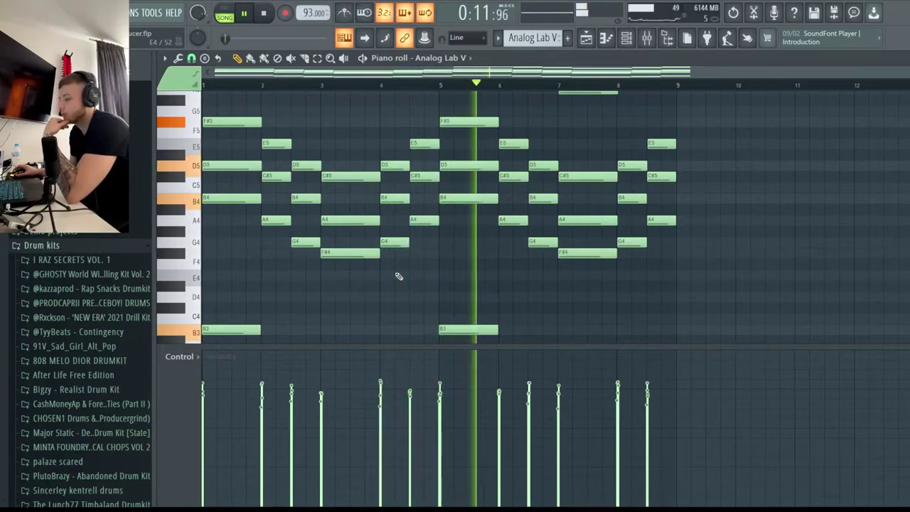
{"action": "scroll", "coordinate": [398, 273], "scroll_direction": "up", "scroll_amount": 3}
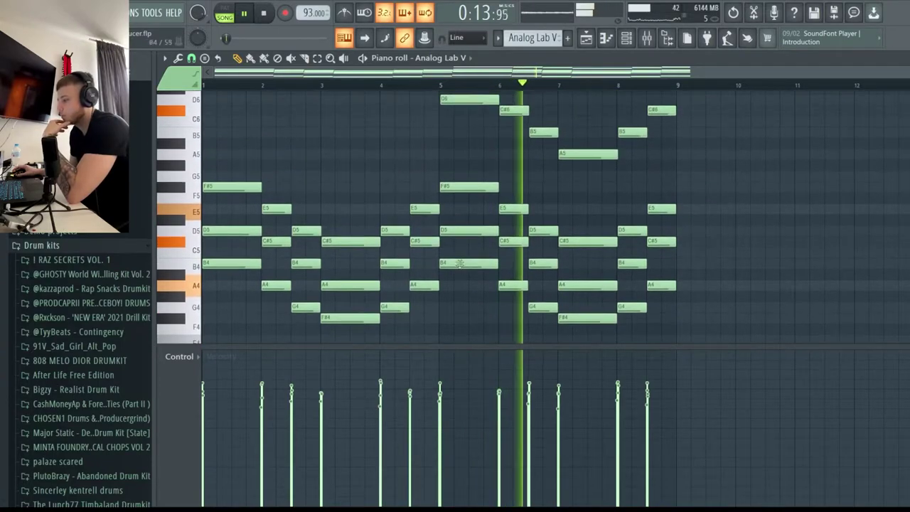
{"action": "scroll", "coordinate": [548, 128], "scroll_direction": "up", "scroll_amount": 2}
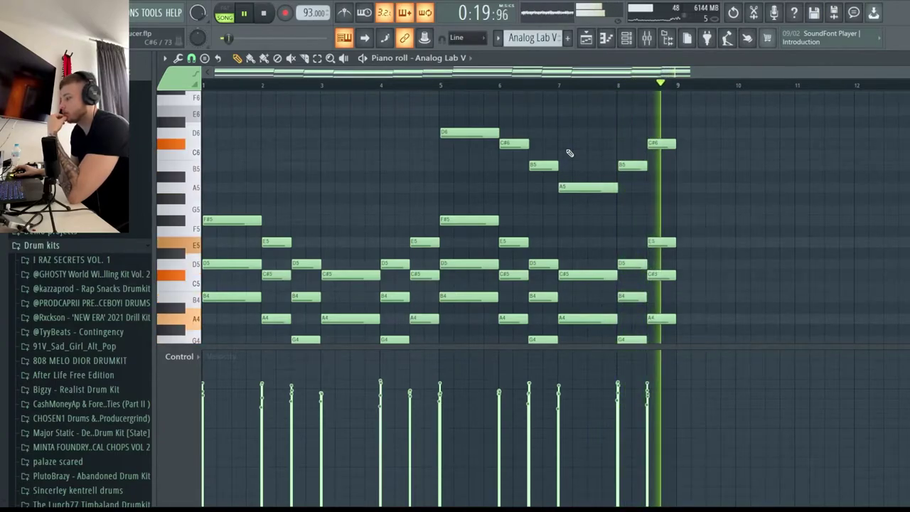
{"action": "key", "text": "space"}
{"action": "scroll", "coordinate": [450, 178], "scroll_direction": "down", "scroll_amount": 2}
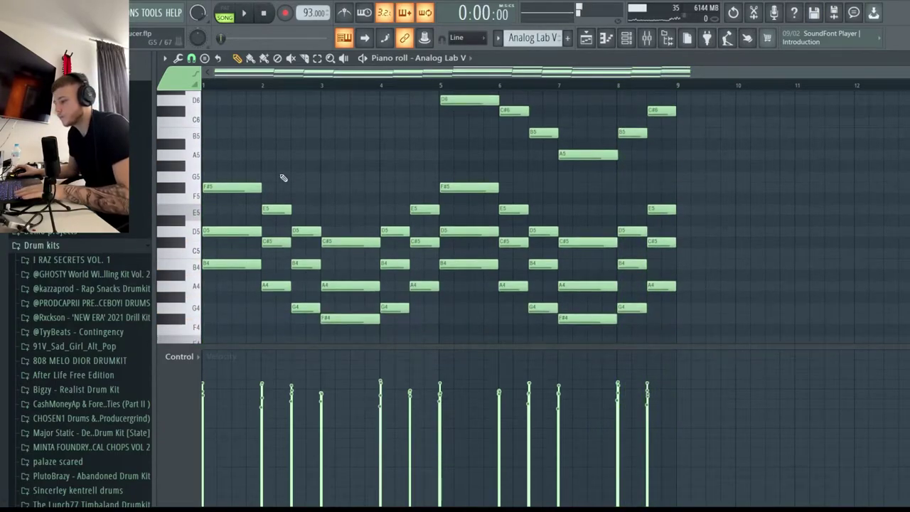
{"action": "scroll", "coordinate": [230, 187], "scroll_direction": "down", "scroll_amount": 1}
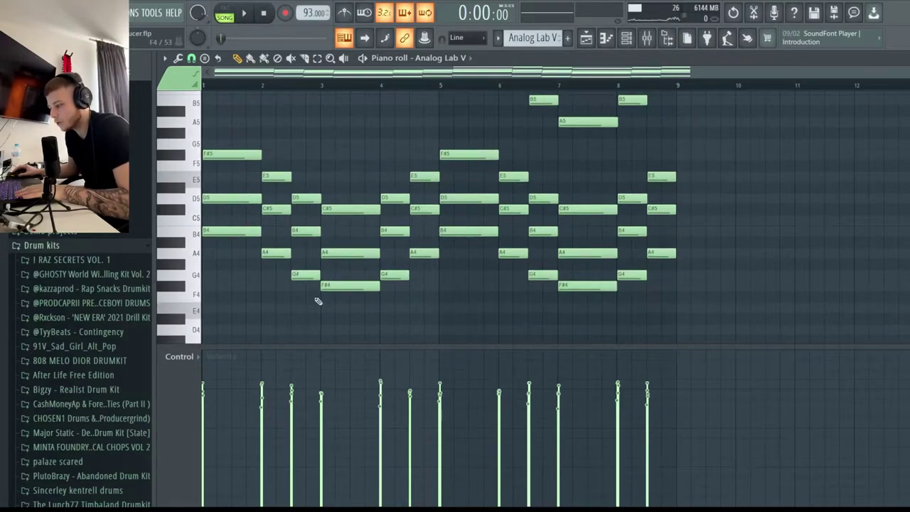
{"action": "scroll", "coordinate": [432, 206], "scroll_direction": "up", "scroll_amount": 2}
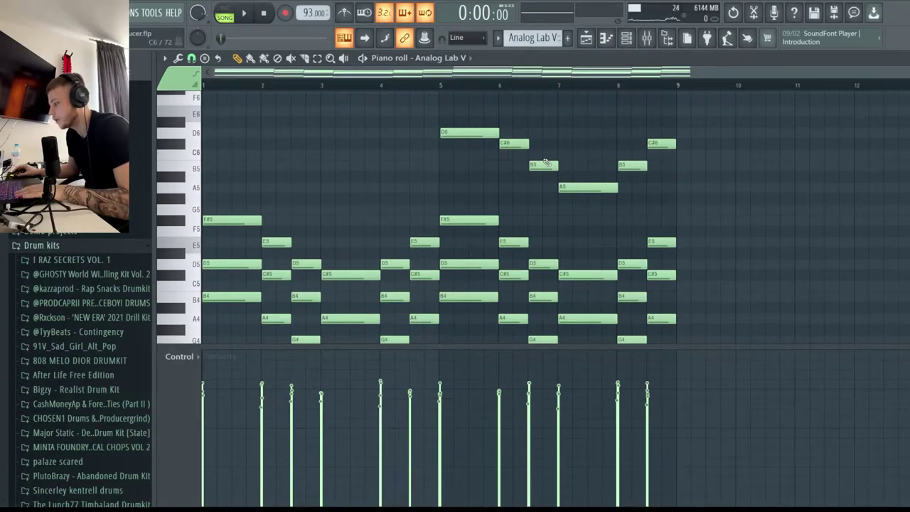
Inspect the FabFilter Pro-Q 3, ValhallaVintageVerb and RC-20 Retro Color settings on mixer Insert 1
{"action": "key", "text": "F9"}
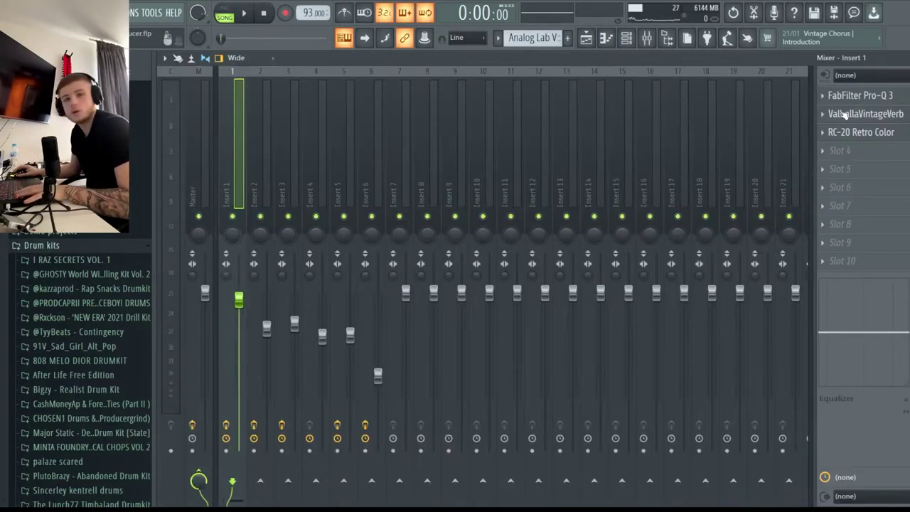
{"action": "left_click", "coordinate": [854, 102]}
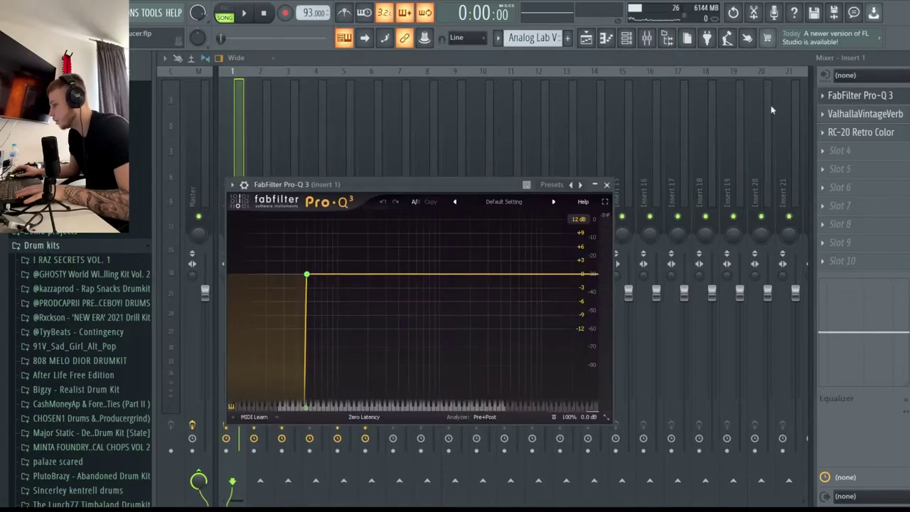
{"action": "mouse_move", "coordinate": [306, 271]}
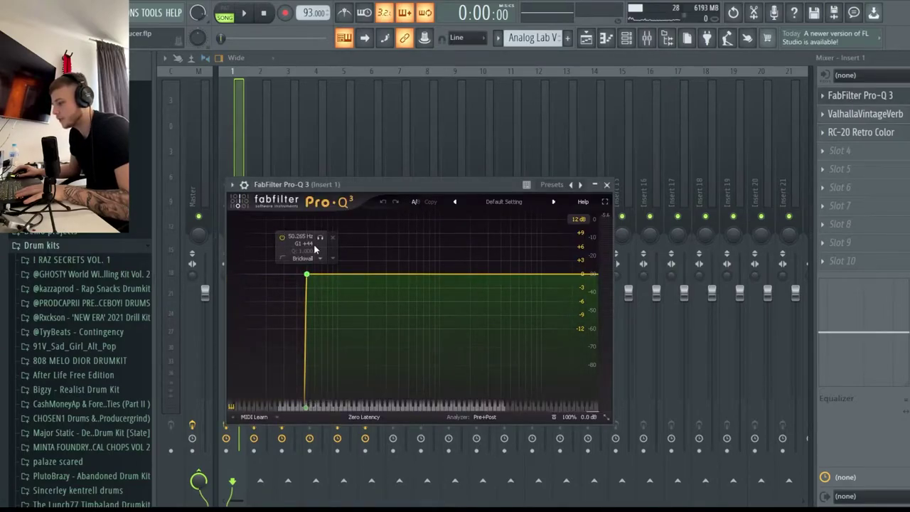
{"action": "left_click", "coordinate": [607, 184]}
{"action": "left_click", "coordinate": [864, 113]}
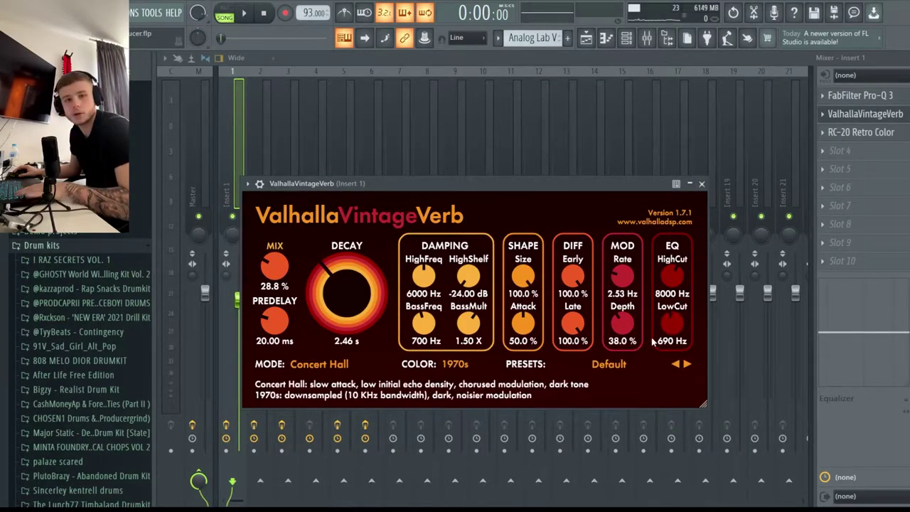
{"action": "left_click", "coordinate": [702, 184]}
{"action": "left_click", "coordinate": [895, 133]}
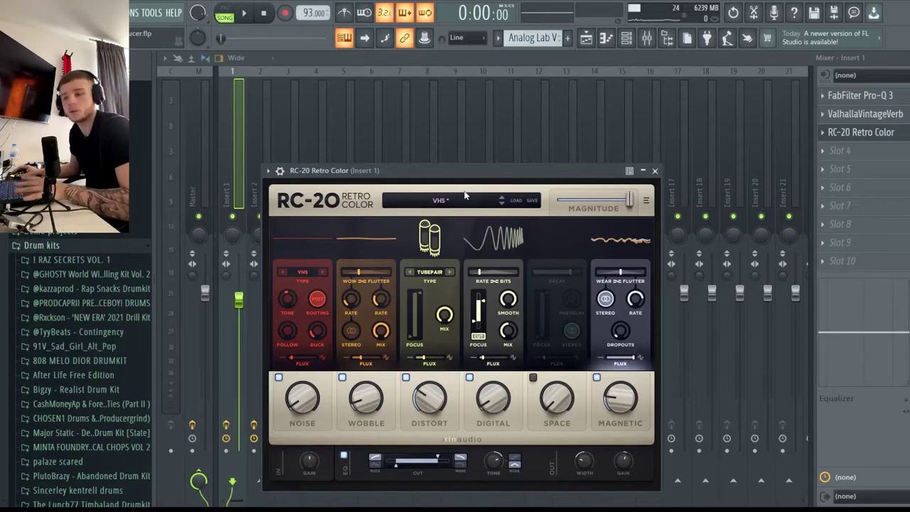
{"action": "left_click", "coordinate": [654, 171]}
Play the Analog Lab V #2 pattern and examine its notes in the piano roll
{"action": "key", "text": "F7"}
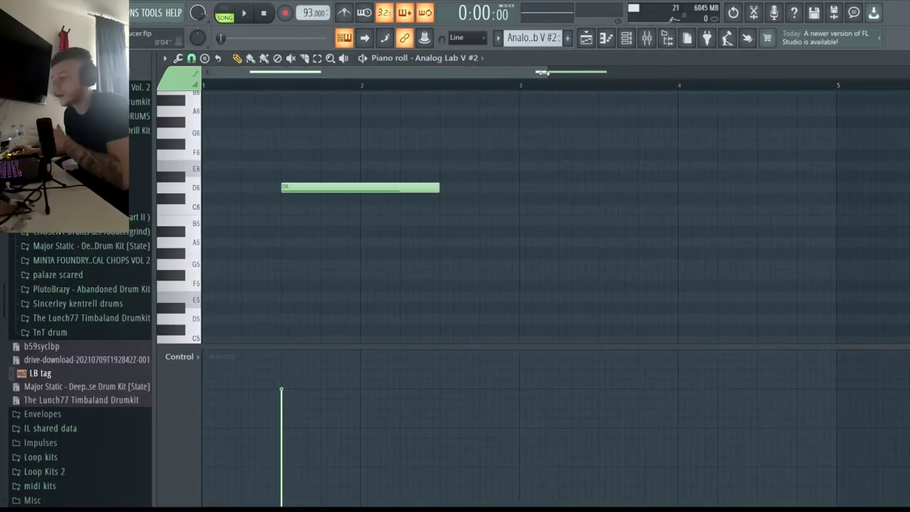
{"action": "scroll", "coordinate": [412, 194], "scroll_direction": "up", "scroll_amount": 2}
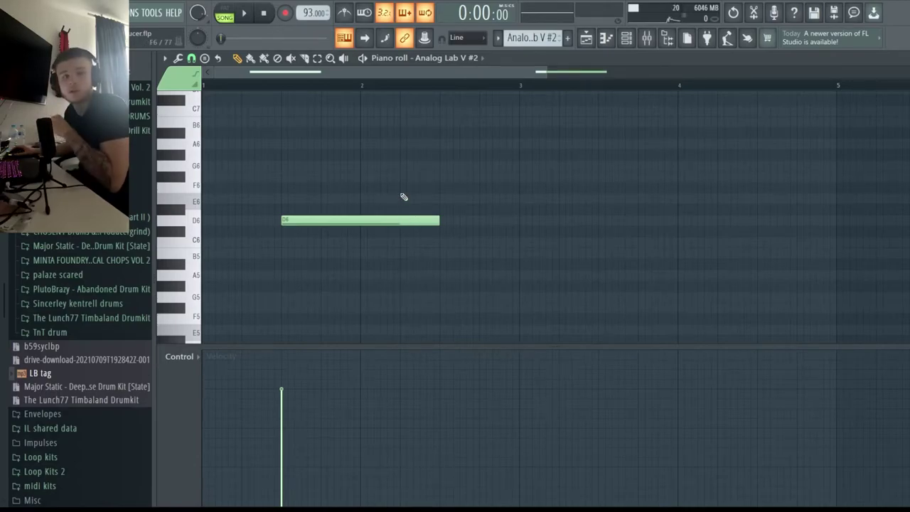
{"action": "key", "text": "space"}
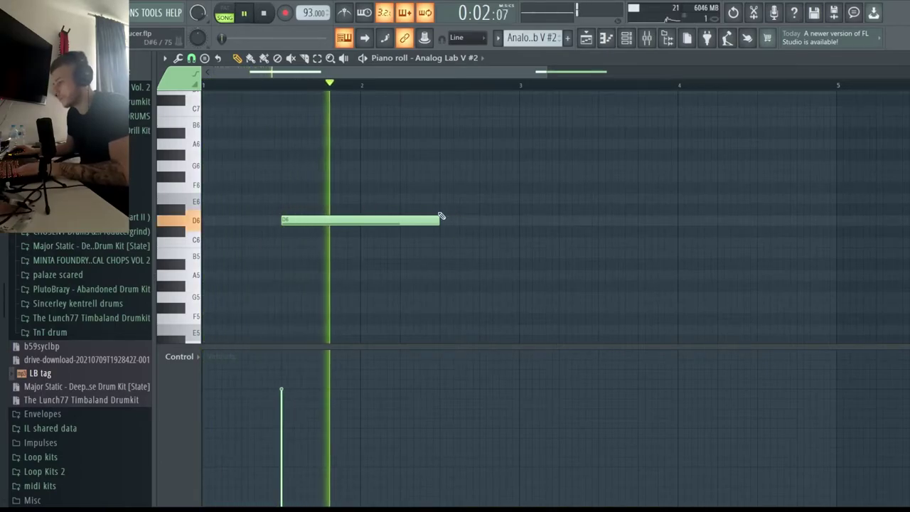
{"action": "key", "text": "space"}
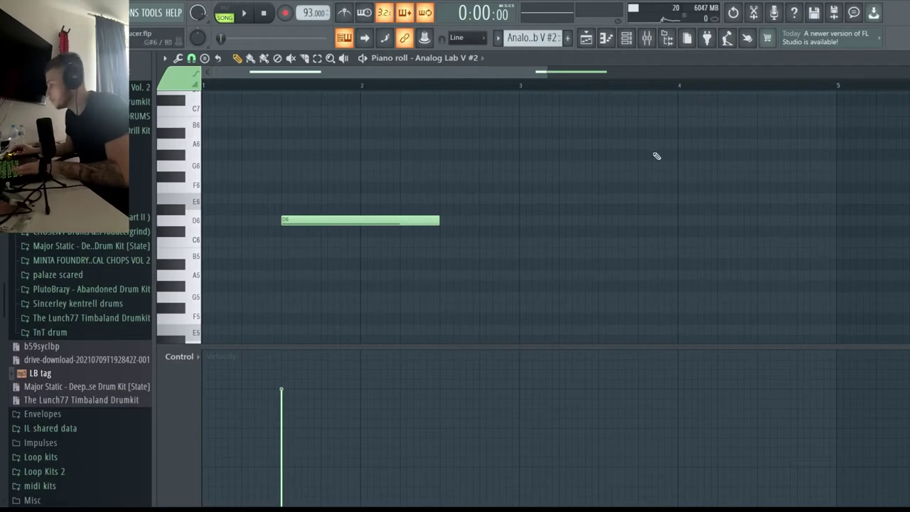
{"action": "key", "text": "Escape"}
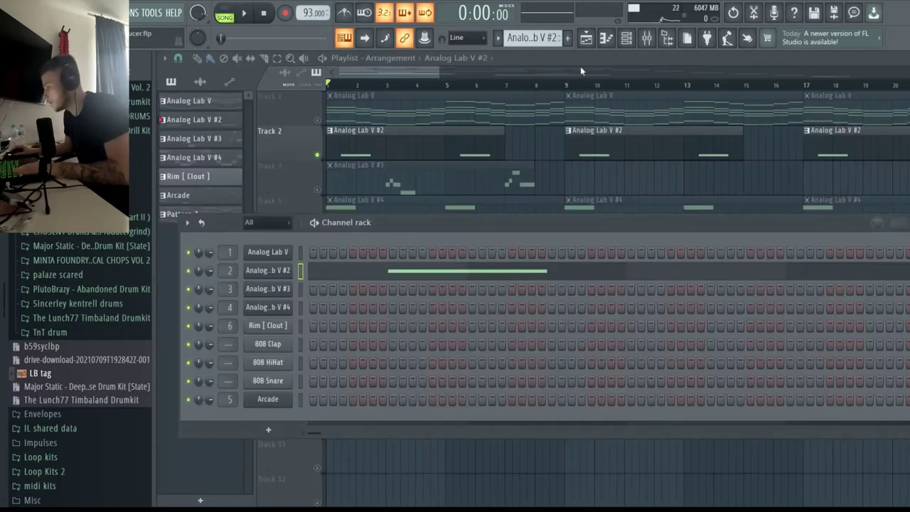
Open the first effect on mixer Insert 2 to review its settings
{"action": "left_click", "coordinate": [647, 39]}
{"action": "left_click", "coordinate": [269, 191]}
{"action": "left_click", "coordinate": [899, 99]}
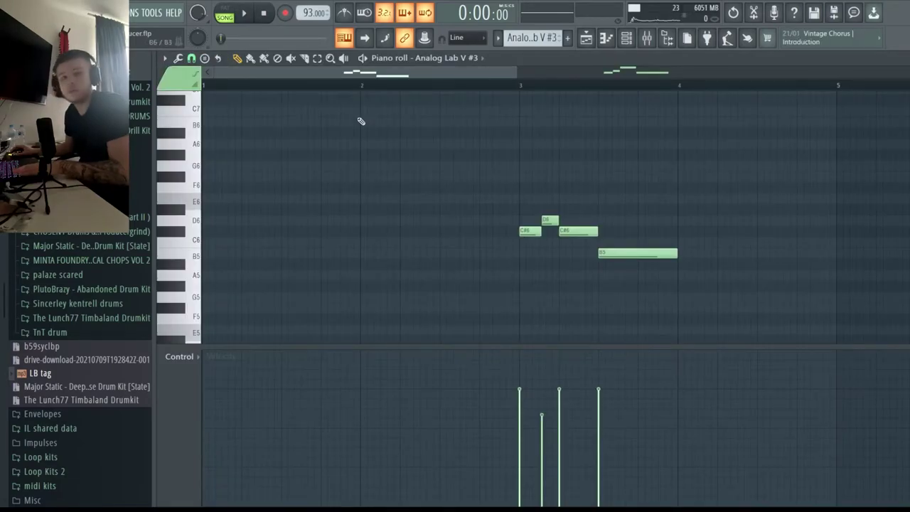
Play the Analog Lab V #3 pattern and examine both of its melody phrases in the piano roll
{"action": "left_click_drag", "start_coordinate": [517, 76], "coordinate": [430, 77]}
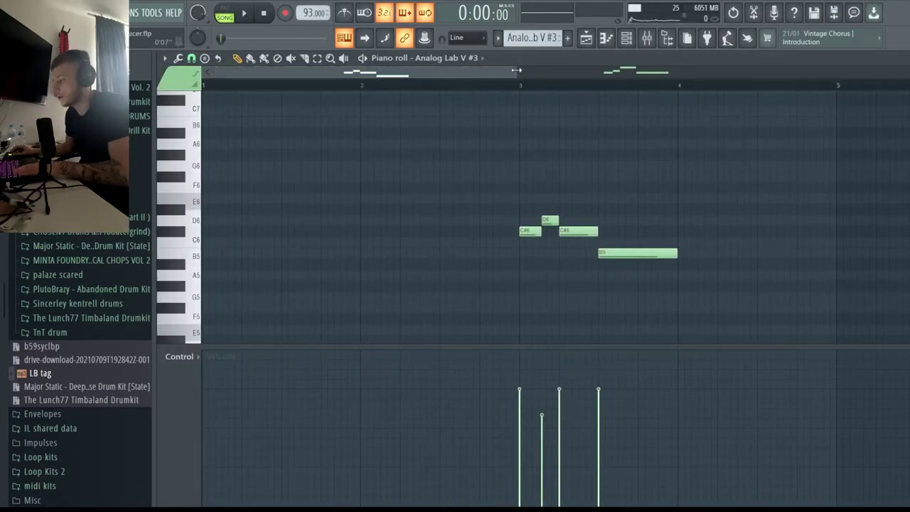
{"action": "left_click_drag", "start_coordinate": [517, 69], "coordinate": [545, 71]}
{"action": "left_click", "coordinate": [462, 87]}
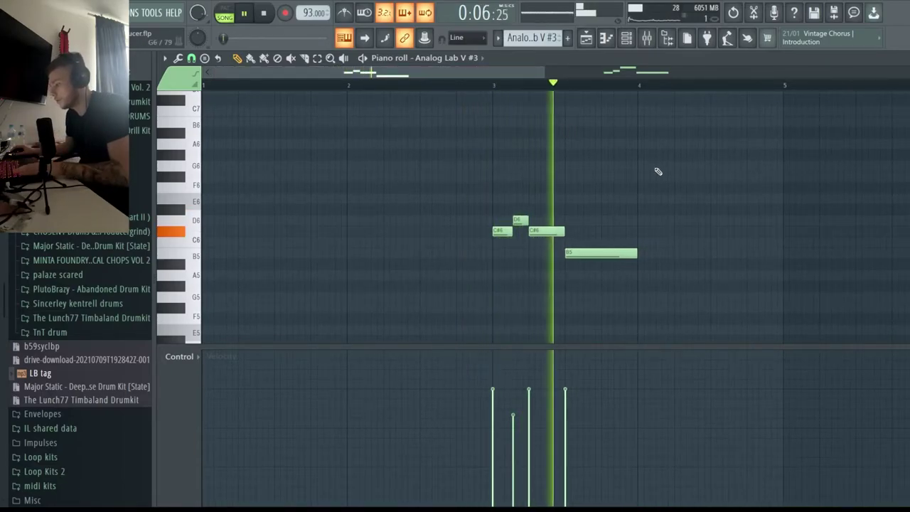
{"action": "left_click_drag", "start_coordinate": [545, 71], "coordinate": [903, 75]}
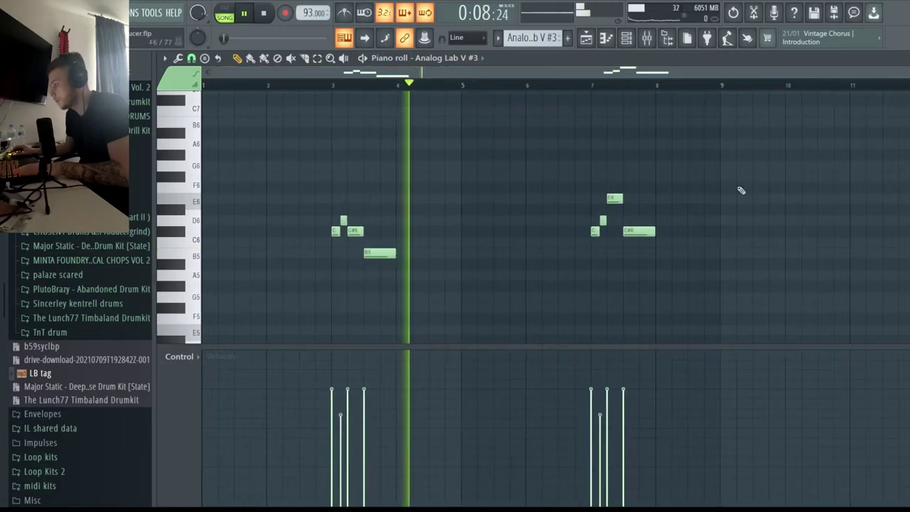
{"action": "left_click", "coordinate": [589, 88]}
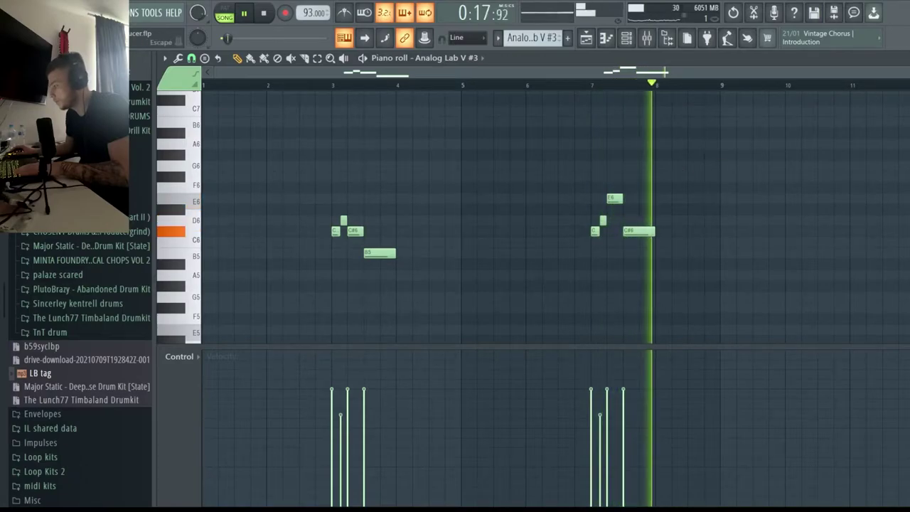
{"action": "key", "text": "Escape"}
{"action": "key", "text": "space"}
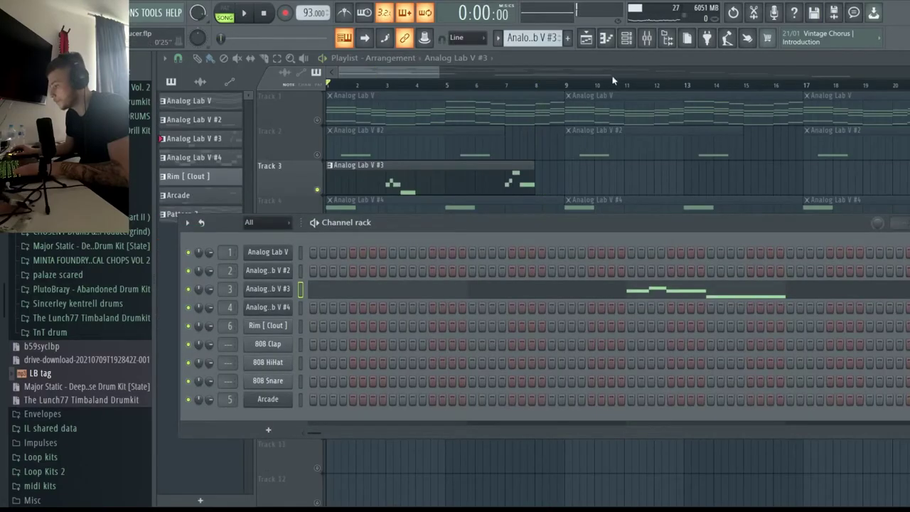
Inspect the FabFilter Pro-Q 3 and ValhallaVintageVerb settings on mixer Insert 3
{"action": "left_click", "coordinate": [656, 39]}
{"action": "left_click", "coordinate": [284, 174]}
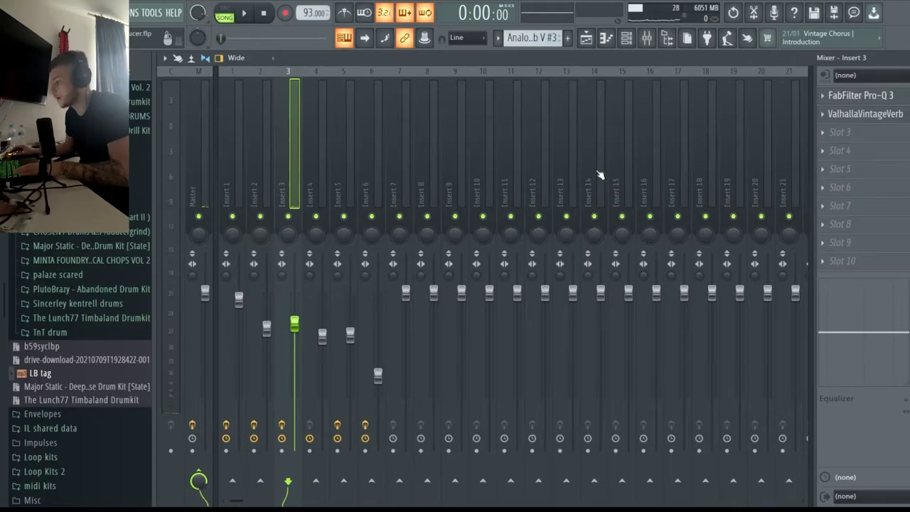
{"action": "left_click", "coordinate": [860, 96]}
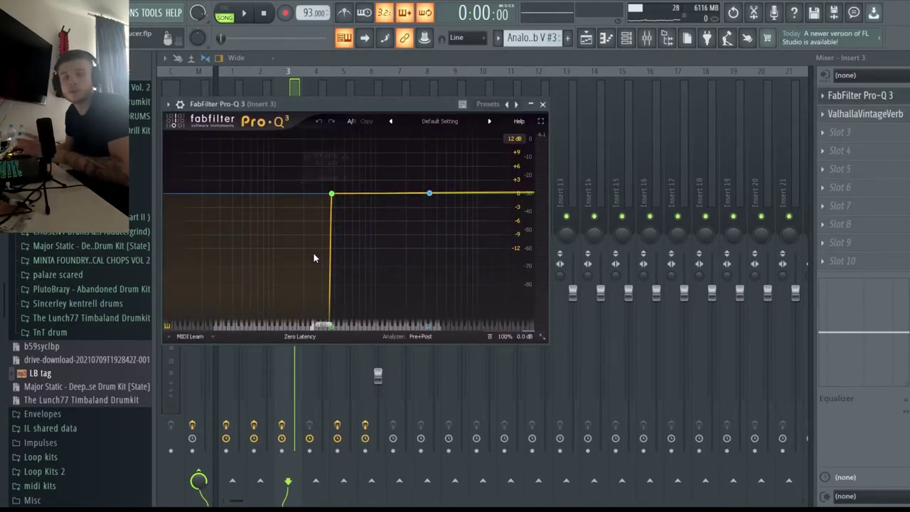
{"action": "left_click", "coordinate": [543, 104]}
{"action": "left_click", "coordinate": [860, 114]}
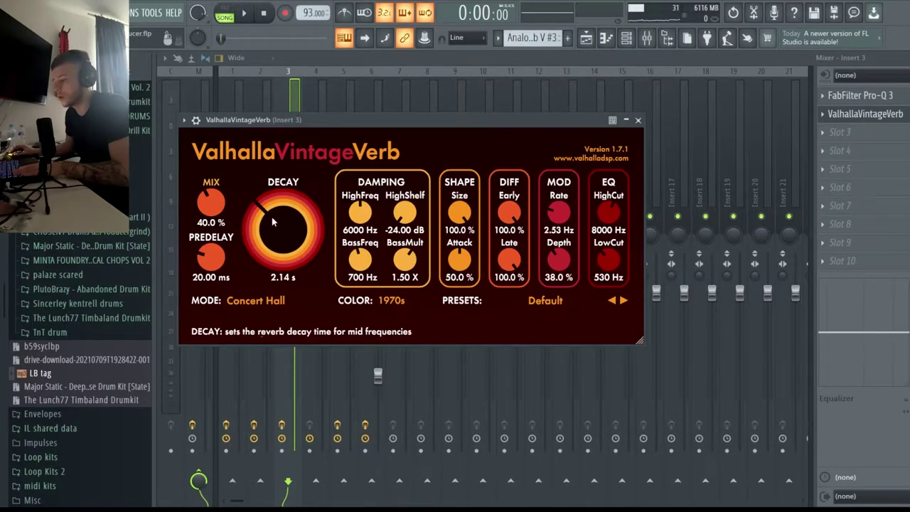
{"action": "left_click", "coordinate": [637, 121]}
Play the Analog Lab V #4 pattern in the piano roll and check the effect slots of mixer Insert 4
{"action": "key", "text": "F7"}
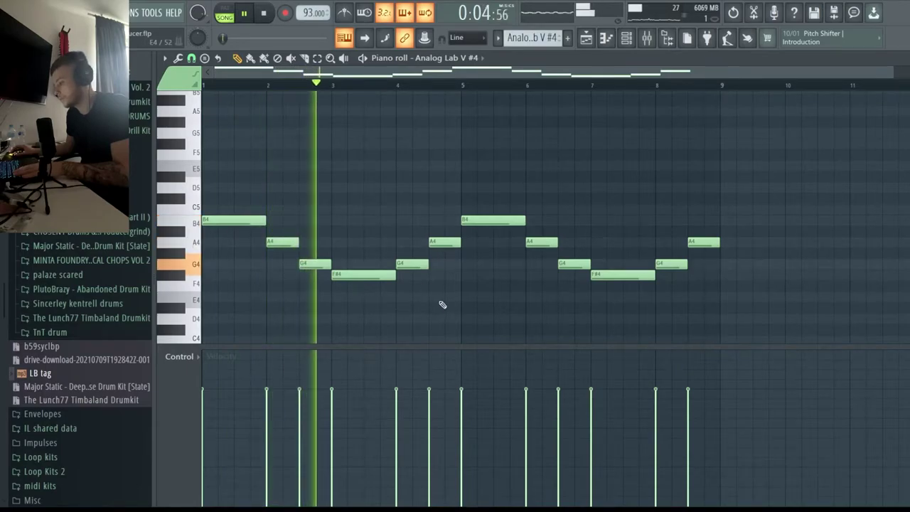
{"action": "key", "text": "space"}
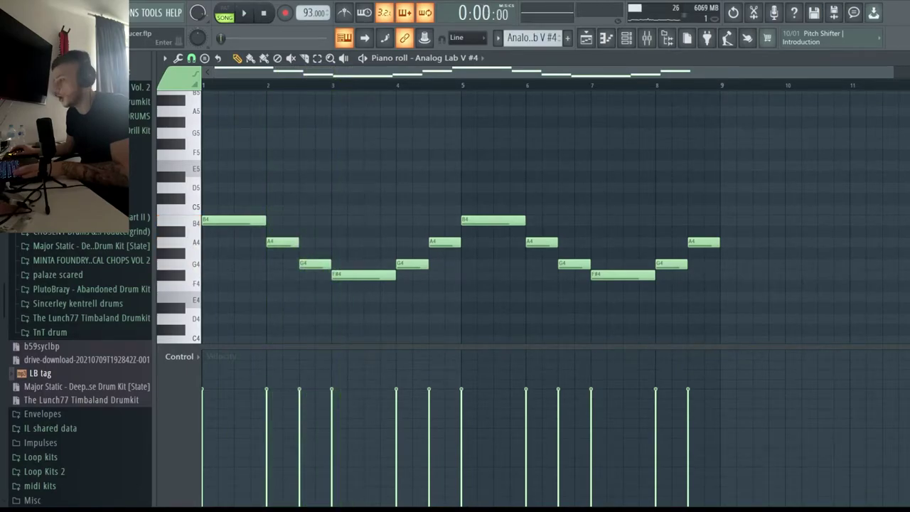
{"action": "left_click", "coordinate": [654, 41]}
{"action": "left_click", "coordinate": [309, 189]}
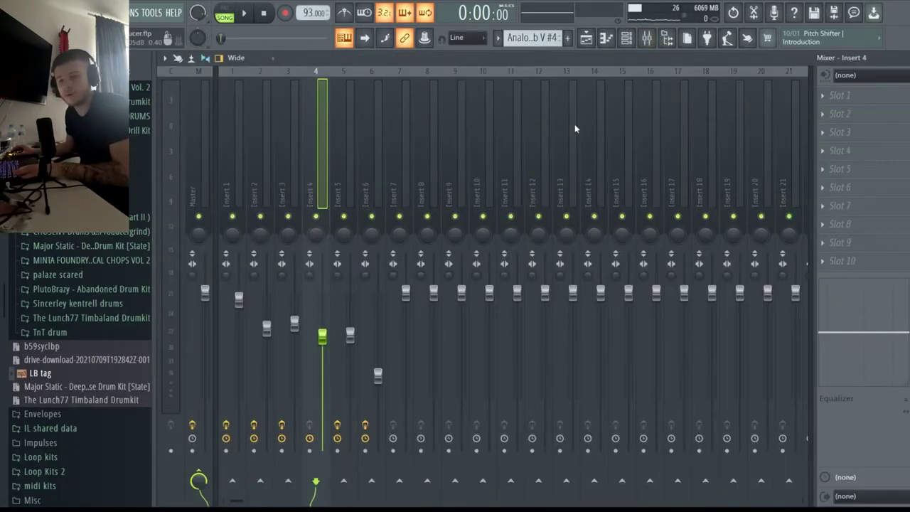
Play the Arcade pattern's notes and inspect the Decimort2 and FabFilter Pro-Q 3 effects on mixer Insert 5
{"action": "key", "text": "F7"}
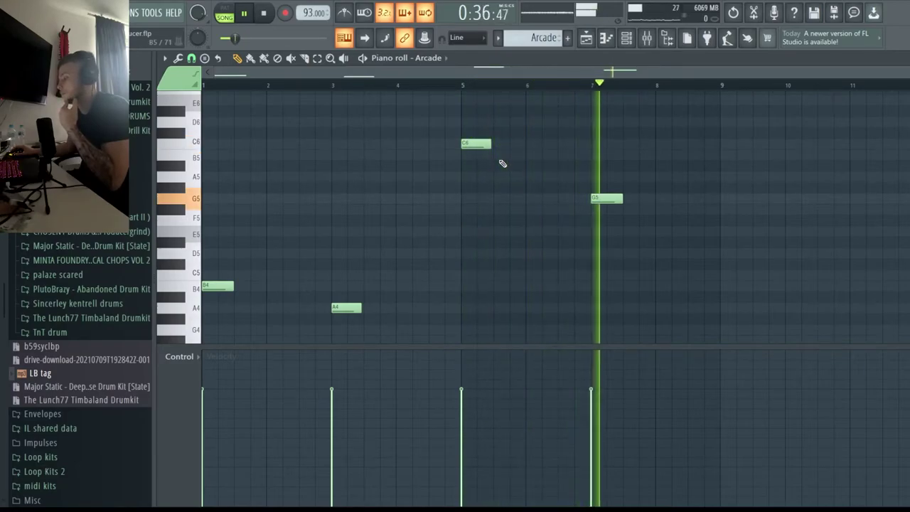
{"action": "key", "text": "space"}
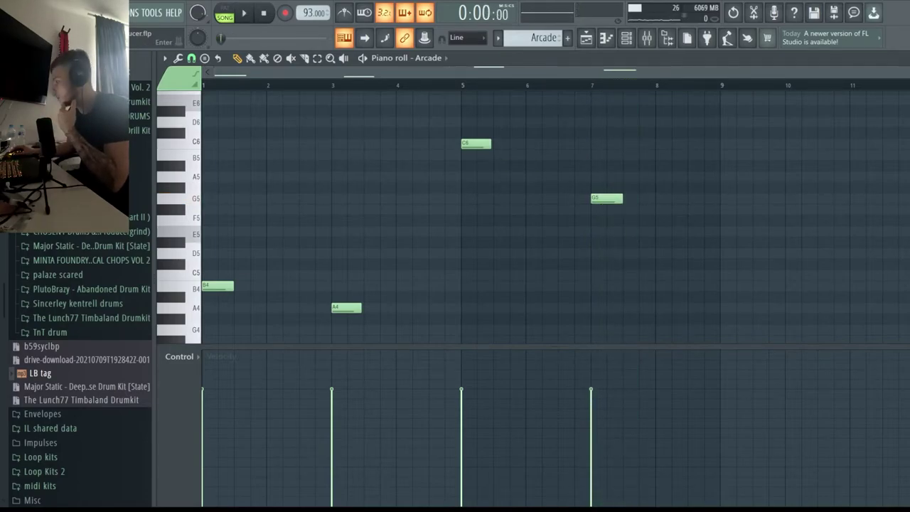
{"action": "key", "text": "Escape"}
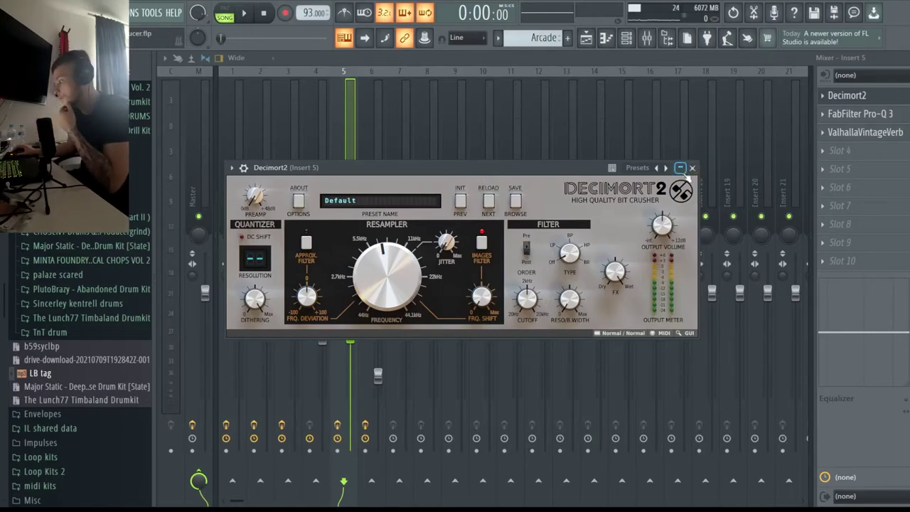
{"action": "left_click", "coordinate": [692, 168]}
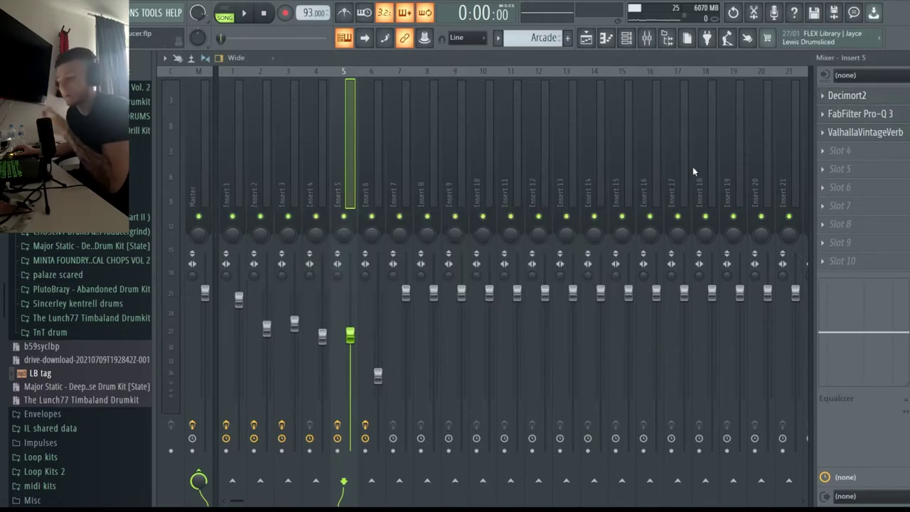
{"action": "left_click", "coordinate": [863, 114]}
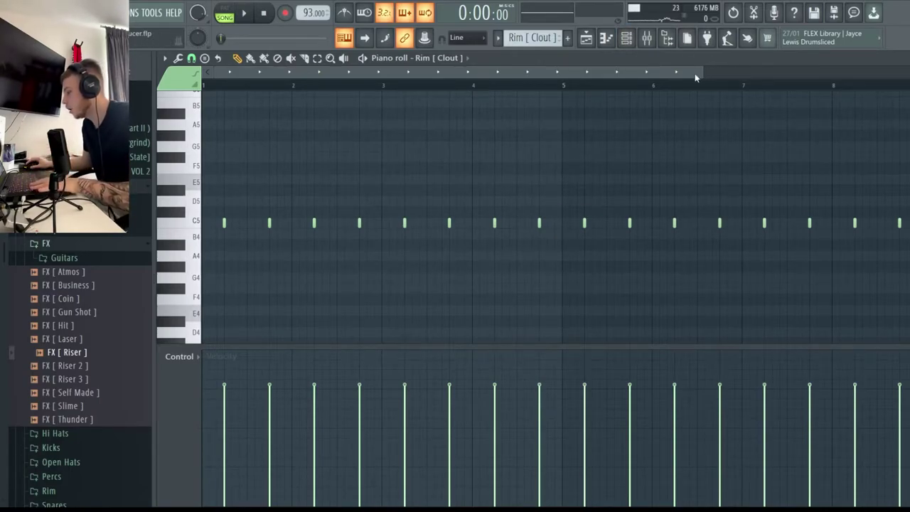
Play the Rim [ Clout ] pattern in the piano roll, zoomed in on its first bars, and collapse the expanded browser folder
{"action": "left_click_drag", "start_coordinate": [698, 74], "coordinate": [417, 111]}
{"action": "key", "text": "space"}
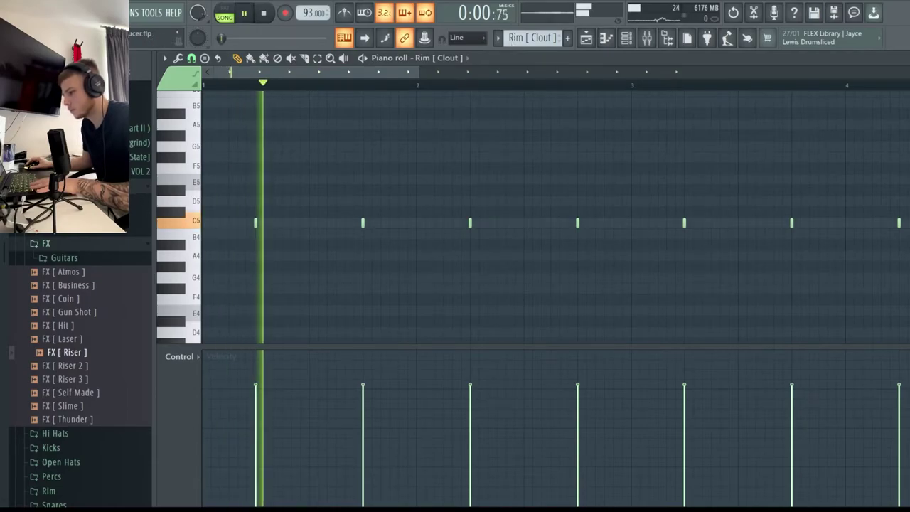
{"action": "scroll", "coordinate": [78, 370], "scroll_direction": "up", "scroll_amount": 5}
{"action": "left_click", "coordinate": [79, 211]}
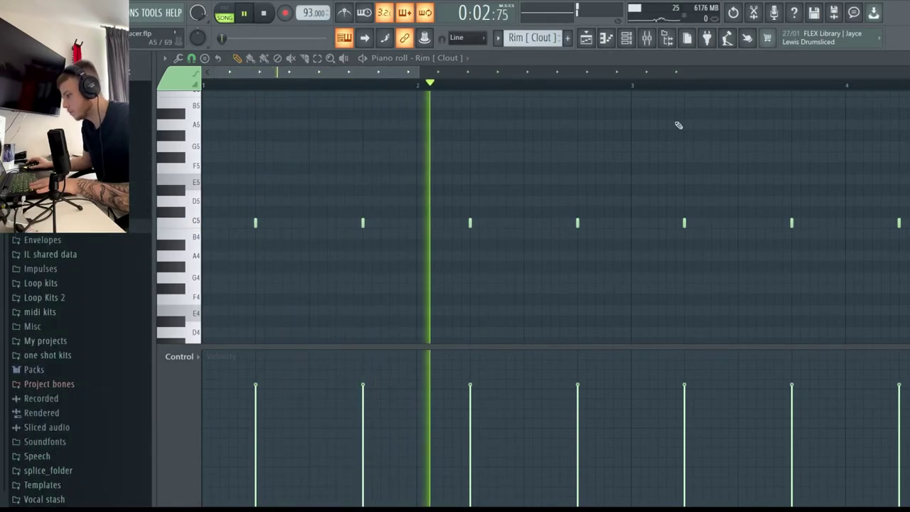
{"action": "key", "text": "space"}
{"action": "key", "text": "Escape"}
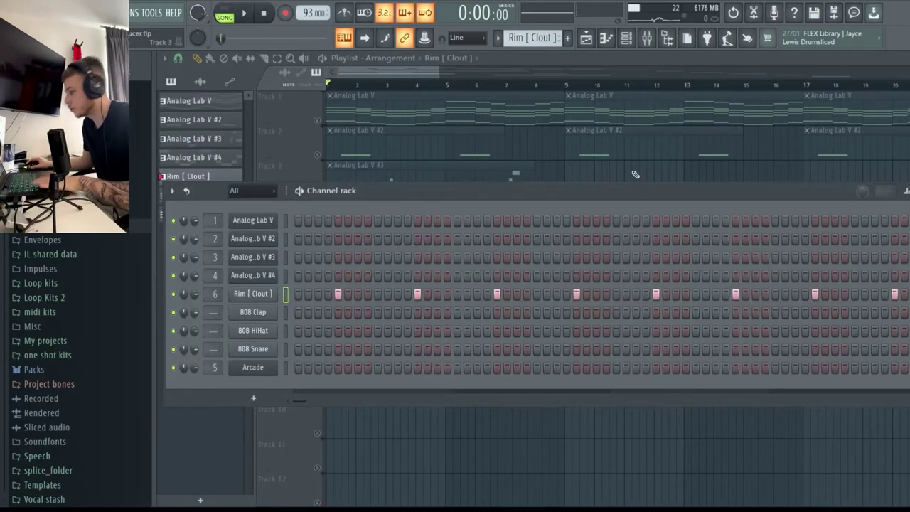
Inspect the Decimort2, FabFilter Pro-Q 3 and ValhallaVintageVerb effects on mixer Insert 6
{"action": "left_click", "coordinate": [647, 40]}
{"action": "key", "text": "Return"}
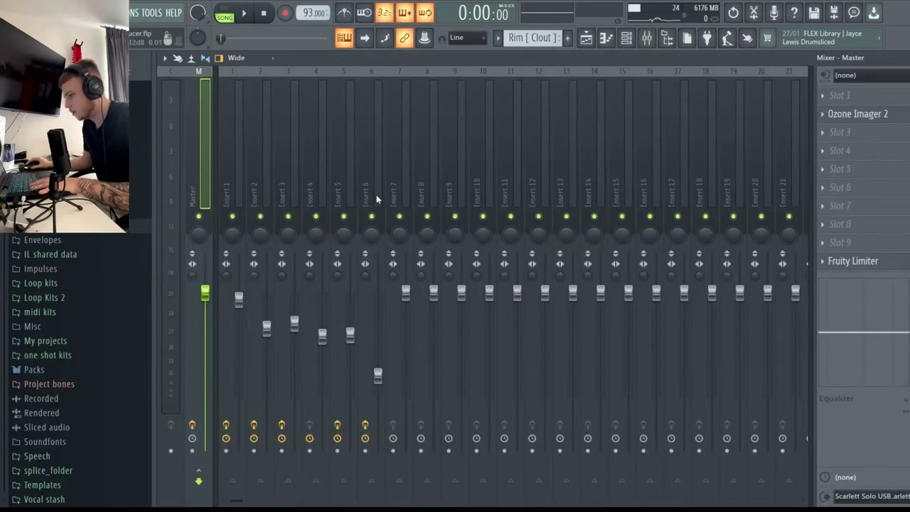
{"action": "left_click", "coordinate": [375, 198]}
{"action": "left_click", "coordinate": [839, 95]}
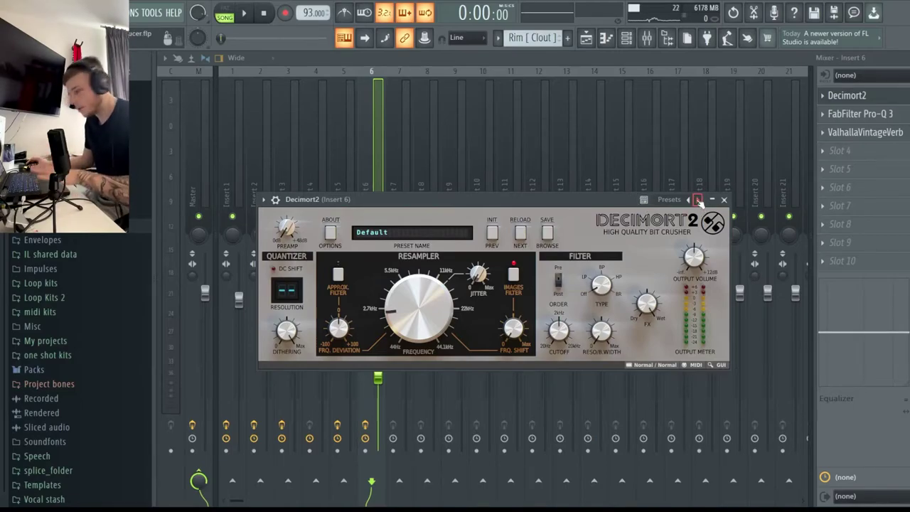
{"action": "left_click", "coordinate": [723, 199]}
{"action": "left_click", "coordinate": [853, 114]}
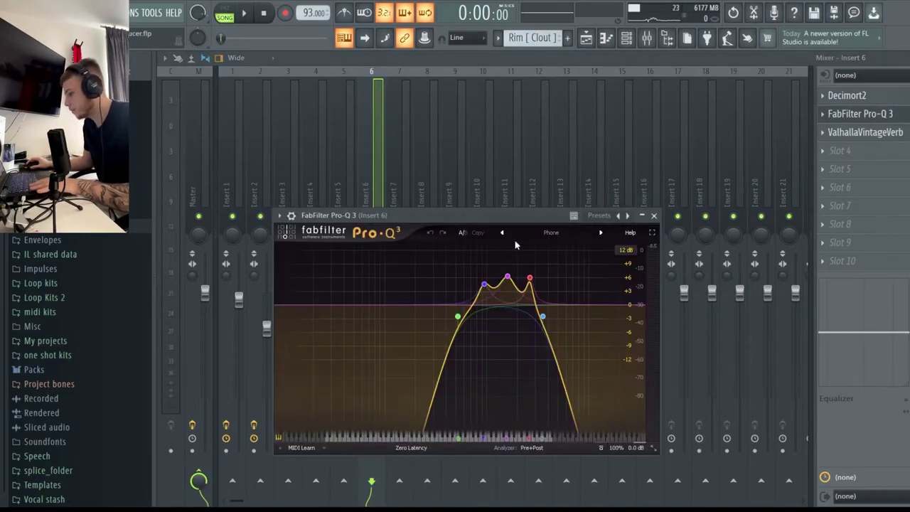
{"action": "left_click", "coordinate": [654, 215]}
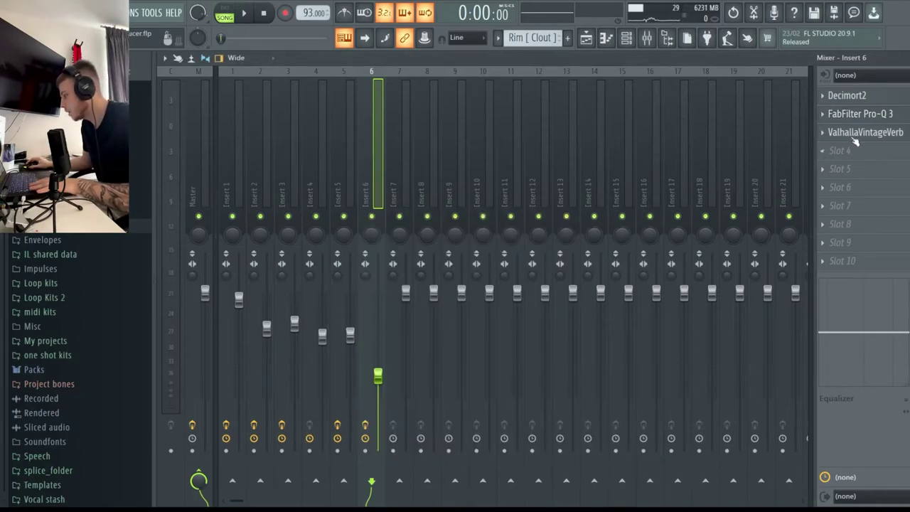
{"action": "left_click", "coordinate": [852, 139]}
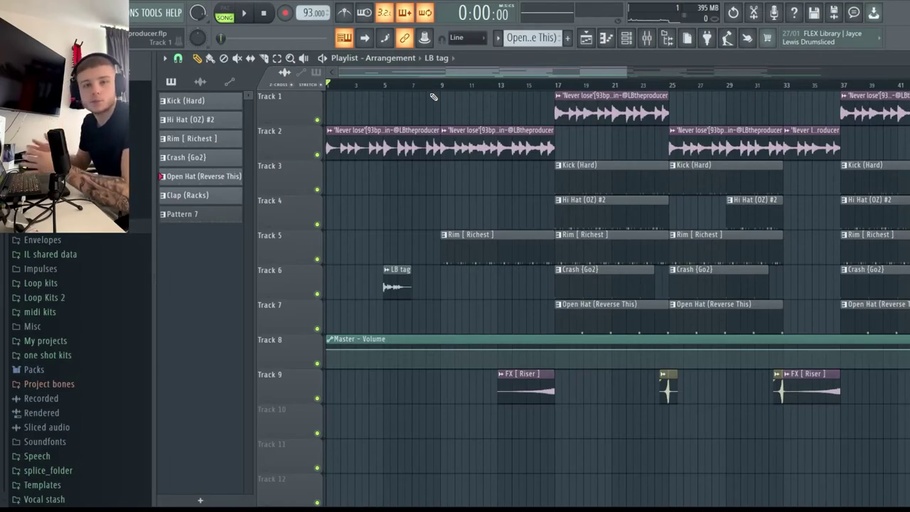
Play the full beat arrangement from bar 13 and follow the playback into the section with drums
{"action": "left_click", "coordinate": [498, 88]}
{"action": "key", "text": "space"}
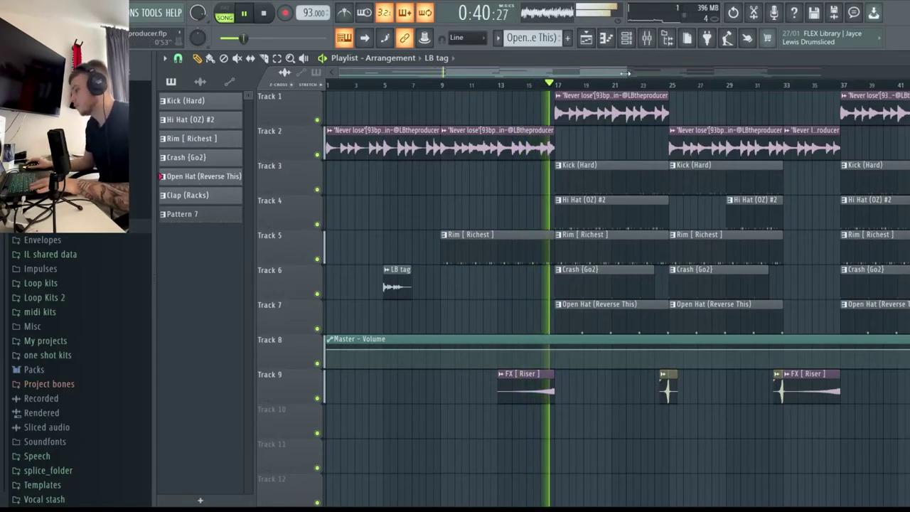
{"action": "left_click_drag", "start_coordinate": [607, 78], "coordinate": [628, 82]}
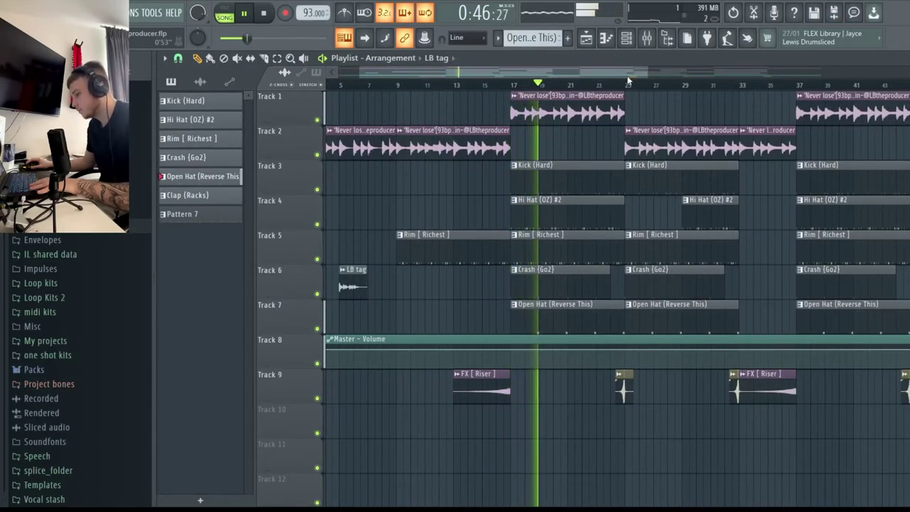
{"action": "left_click_drag", "start_coordinate": [509, 71], "coordinate": [523, 71]}
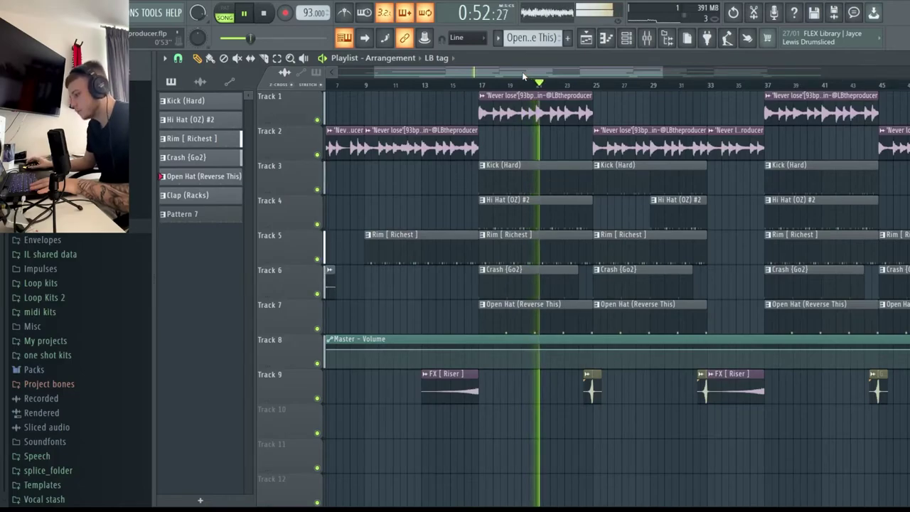
{"action": "left_click_drag", "start_coordinate": [523, 75], "coordinate": [531, 77]}
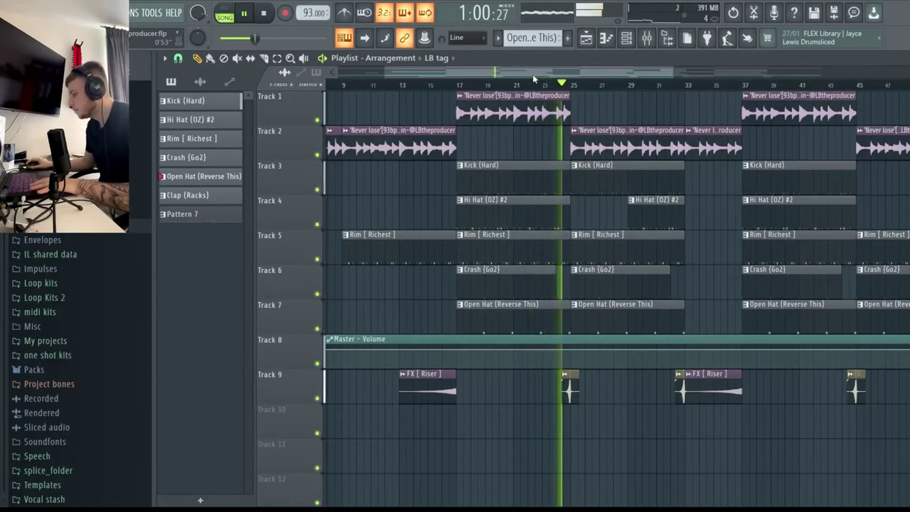
{"action": "key", "text": "space"}
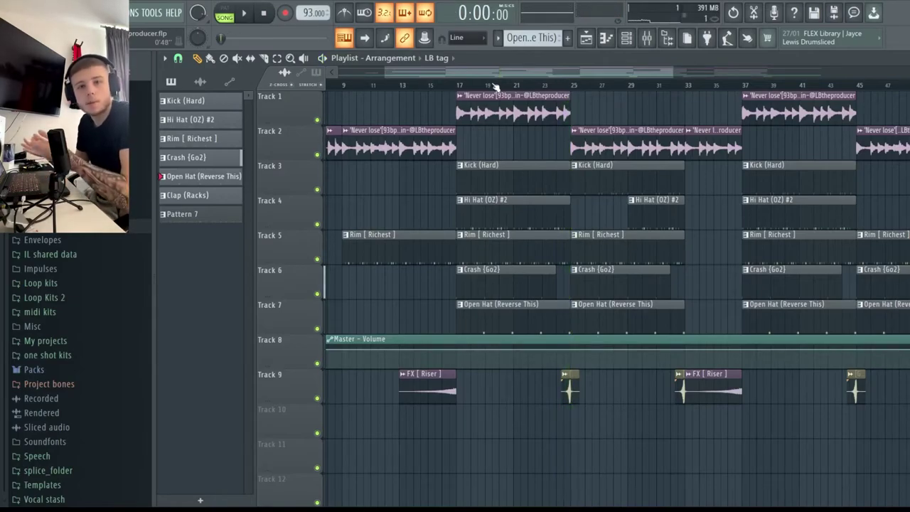
Solo playlist Track 3, play the Kick (Hard) pattern in the piano roll and return to the playlist
{"action": "left_click", "coordinate": [317, 190], "text": "ctrl"}
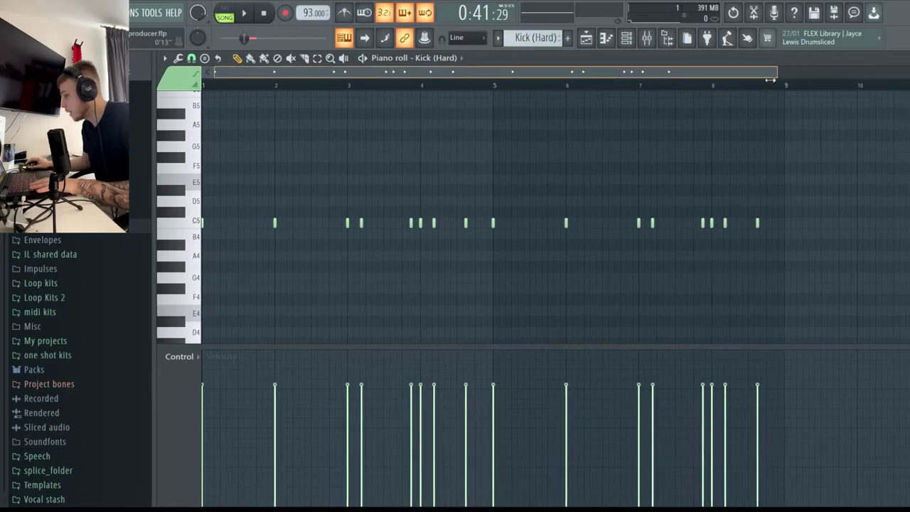
{"action": "left_click_drag", "start_coordinate": [826, 71], "coordinate": [572, 71]}
{"action": "left_click_drag", "start_coordinate": [488, 71], "coordinate": [554, 167]}
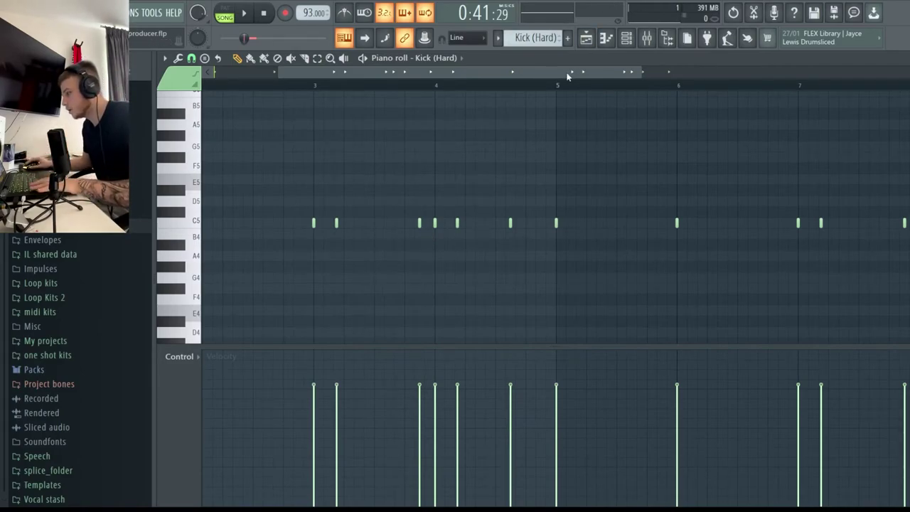
{"action": "left_click_drag", "start_coordinate": [568, 76], "coordinate": [362, 44]}
{"action": "key", "text": "space"}
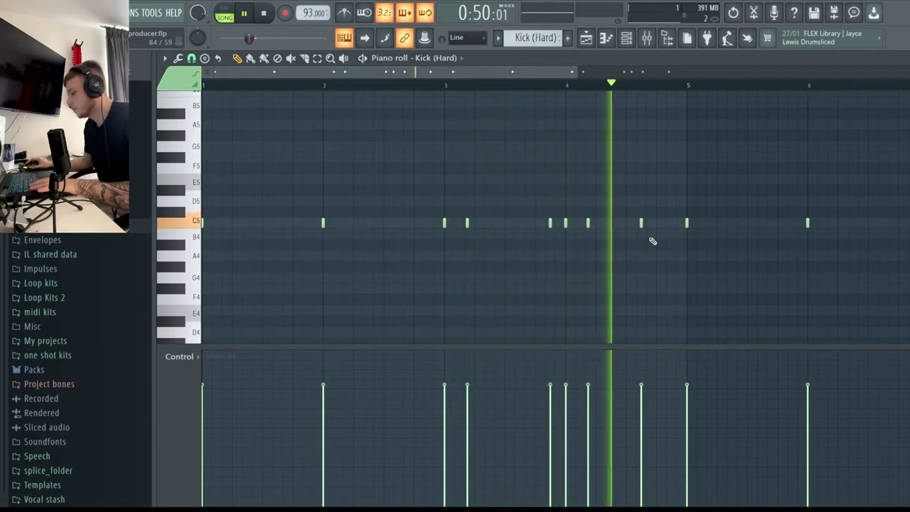
{"action": "key", "text": "space"}
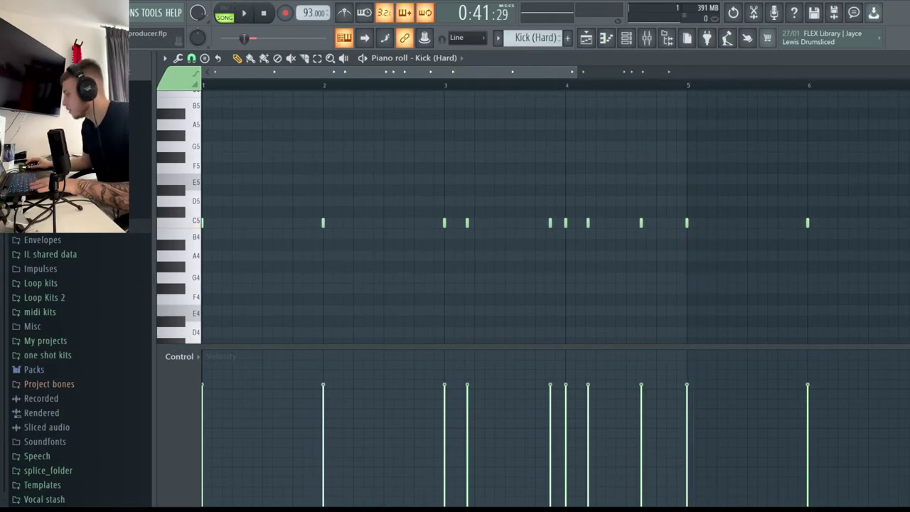
{"action": "key", "text": "F5"}
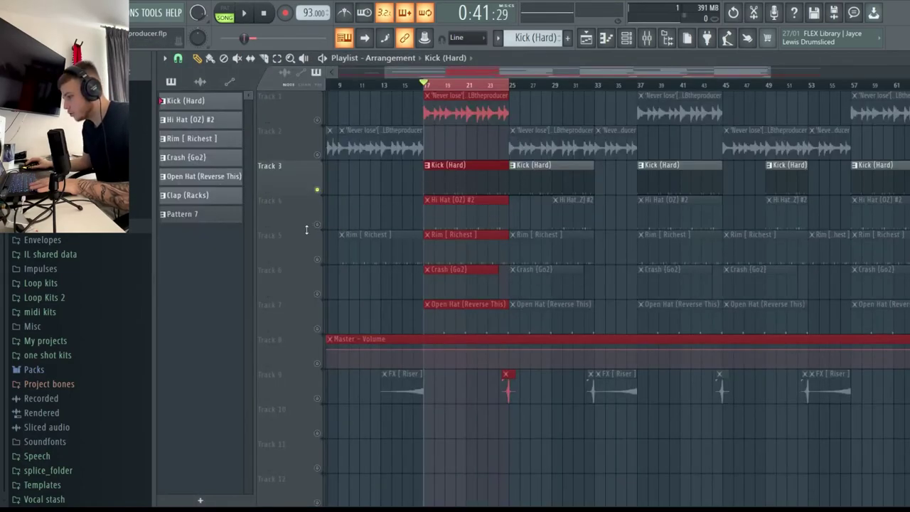
Solo playlist Track 5, play the Rim [ Richest ] pattern in the piano roll and return to the playlist
{"action": "left_click", "coordinate": [318, 261]}
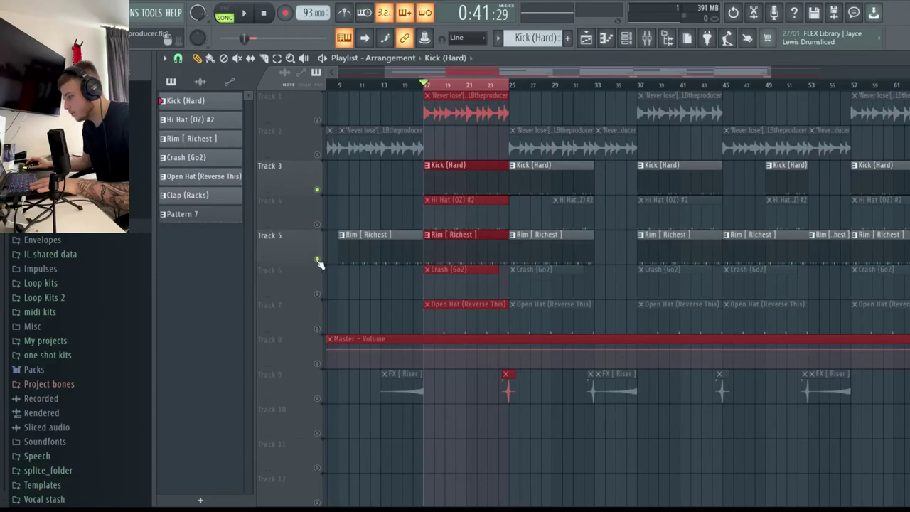
{"action": "right_click", "coordinate": [318, 261]}
{"action": "double_click", "coordinate": [443, 254]}
{"action": "left_click_drag", "start_coordinate": [520, 74], "coordinate": [461, 74]}
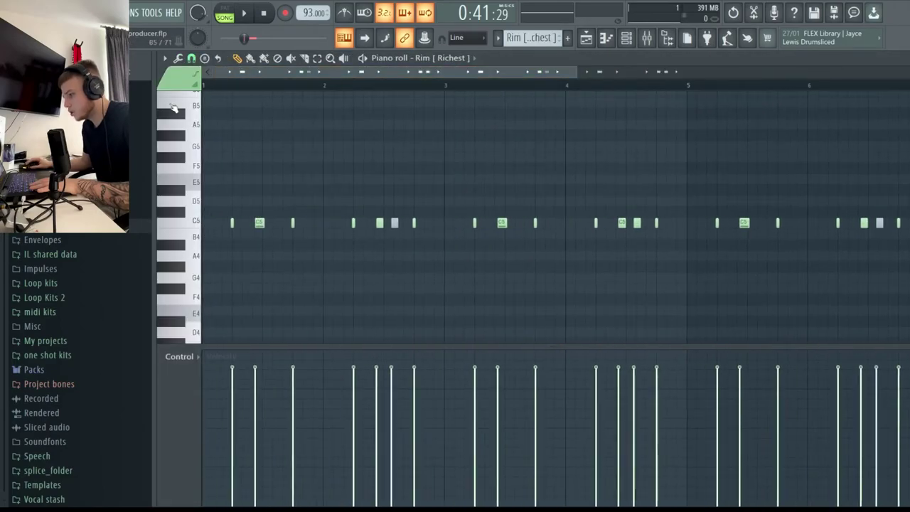
{"action": "key", "text": "space"}
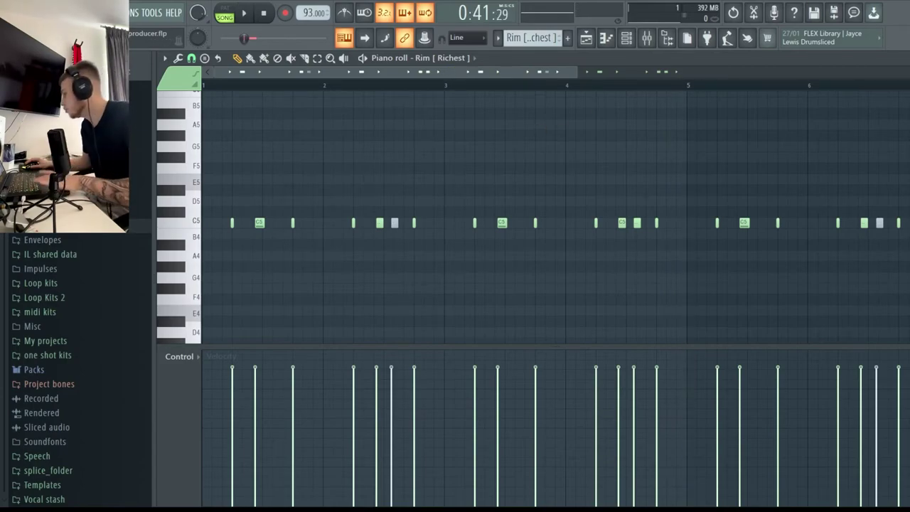
{"action": "key", "text": "F5"}
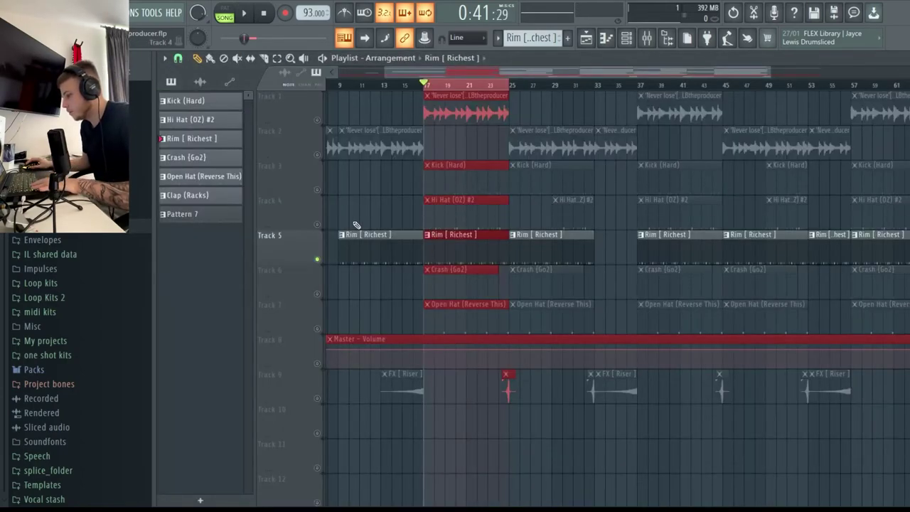
Solo playlist Track 4, play the Hi Hat (OZ) #2 pattern and examine its note rolls up close in the piano roll
{"action": "right_click", "coordinate": [318, 224]}
{"action": "double_click", "coordinate": [441, 202]}
{"action": "left_click_drag", "start_coordinate": [536, 71], "coordinate": [427, 74]}
{"action": "key", "text": "space"}
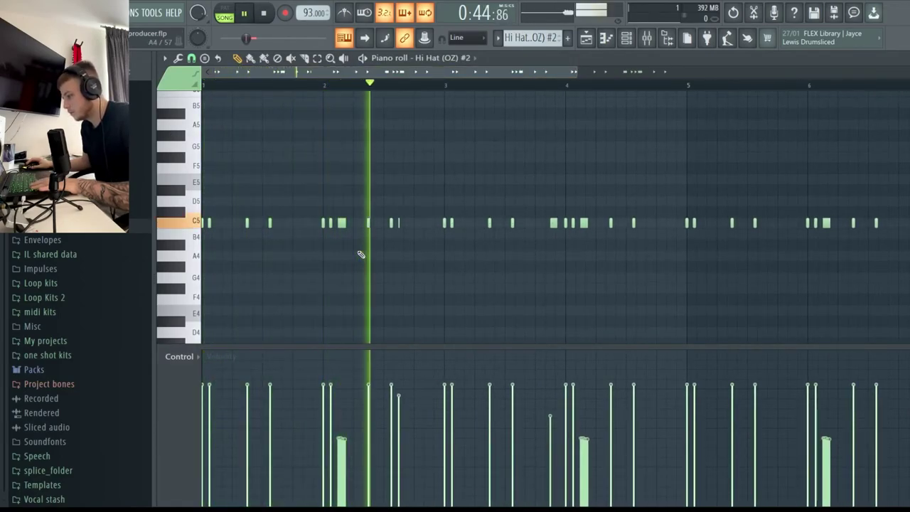
{"action": "key", "text": "space"}
{"action": "left_click_drag", "start_coordinate": [575, 72], "coordinate": [354, 142]}
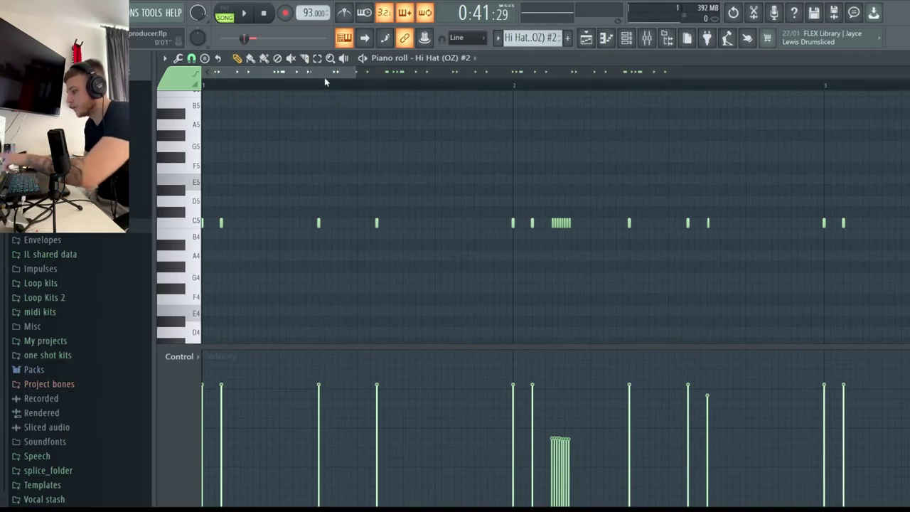
{"action": "left_click_drag", "start_coordinate": [355, 72], "coordinate": [590, 119]}
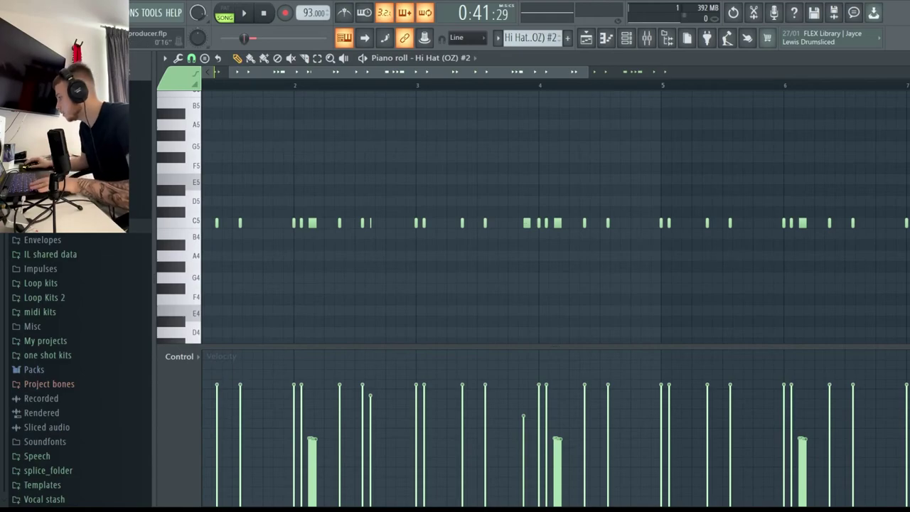
{"action": "key", "text": "Escape"}
Unmute the rim and kick tracks alongside the hi-hat and play the three drum parts together
{"action": "left_click", "coordinate": [317, 259]}
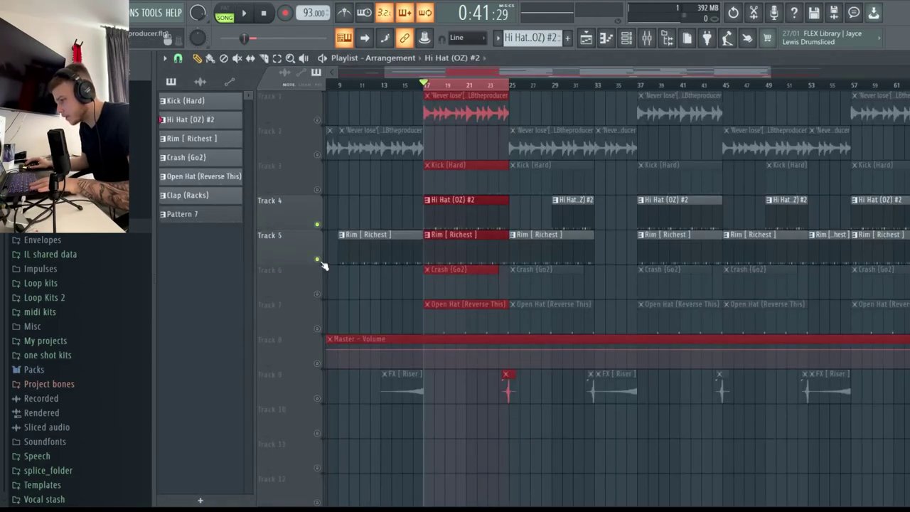
{"action": "left_click", "coordinate": [318, 190]}
{"action": "key", "text": "space"}
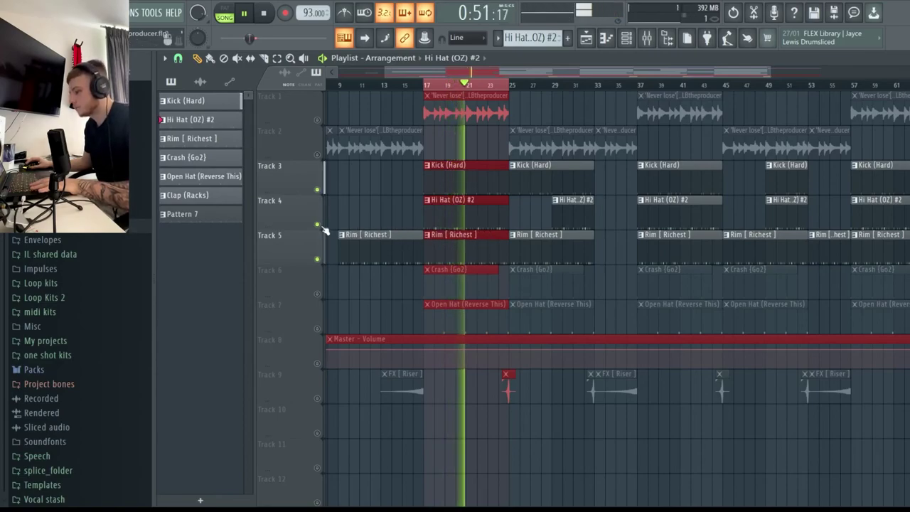
{"action": "key", "text": "space"}
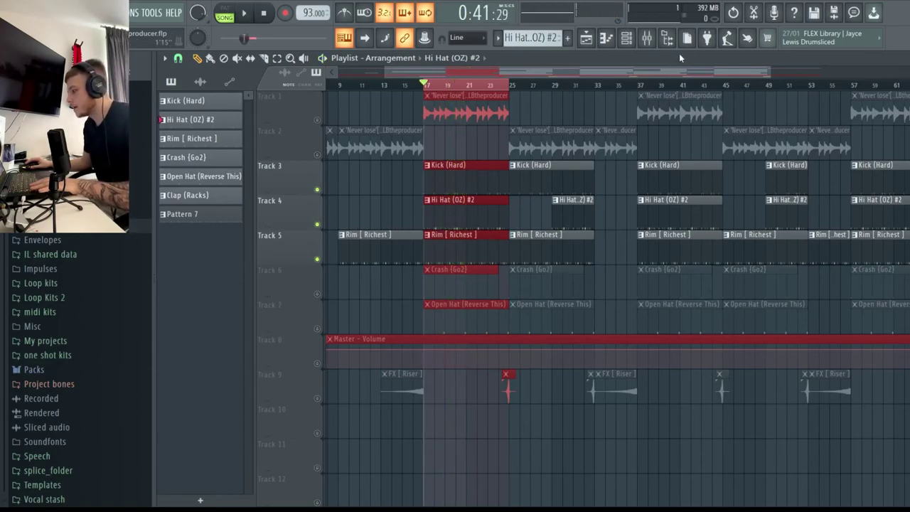
Look through the drum inserts in the mixer and inspect Fruity Reeverb 2 on Insert 4
{"action": "left_click", "coordinate": [649, 39]}
{"action": "left_click", "coordinate": [374, 175]}
{"action": "left_click", "coordinate": [315, 183]}
{"action": "left_click", "coordinate": [300, 183]}
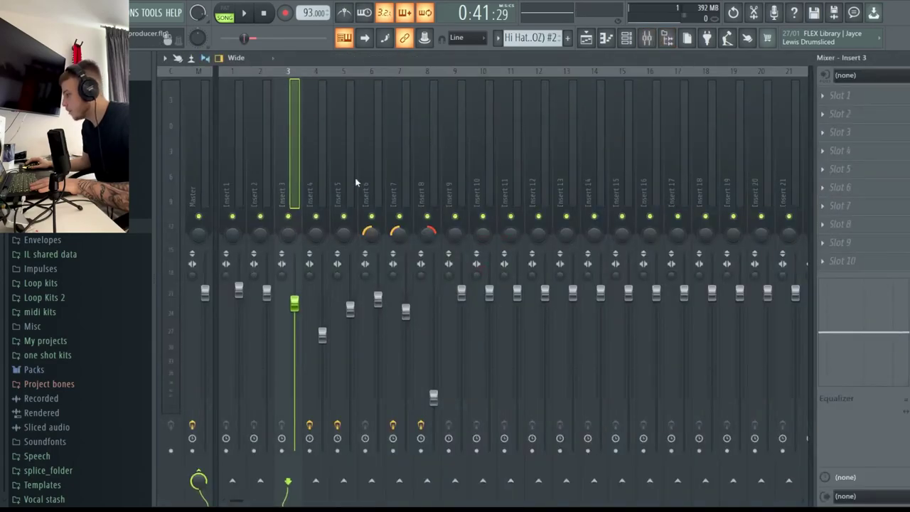
{"action": "left_click", "coordinate": [325, 195]}
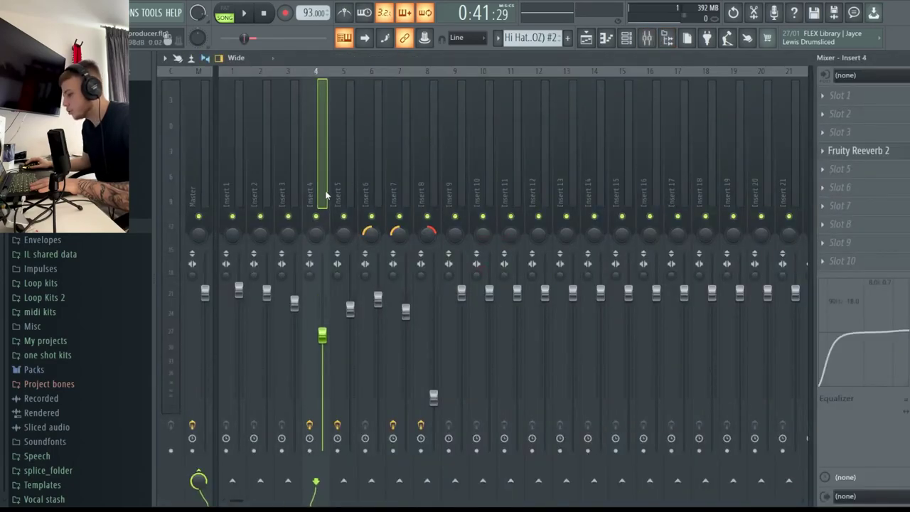
{"action": "left_click", "coordinate": [859, 150]}
{"action": "left_click", "coordinate": [561, 183]}
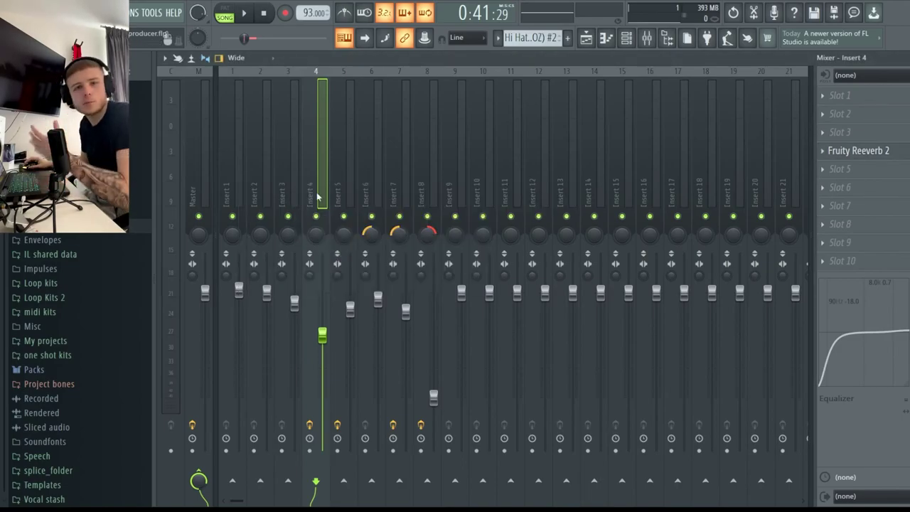
Check the effect slots of mixer Insert 5 and return to the playlist
{"action": "left_click", "coordinate": [291, 196]}
{"action": "left_click", "coordinate": [363, 188]}
{"action": "left_click", "coordinate": [353, 189]}
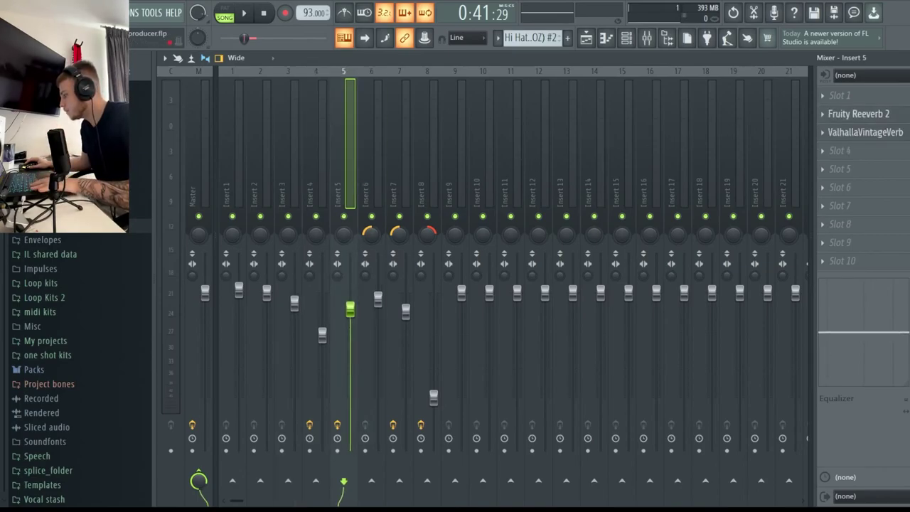
{"action": "key", "text": "F5"}
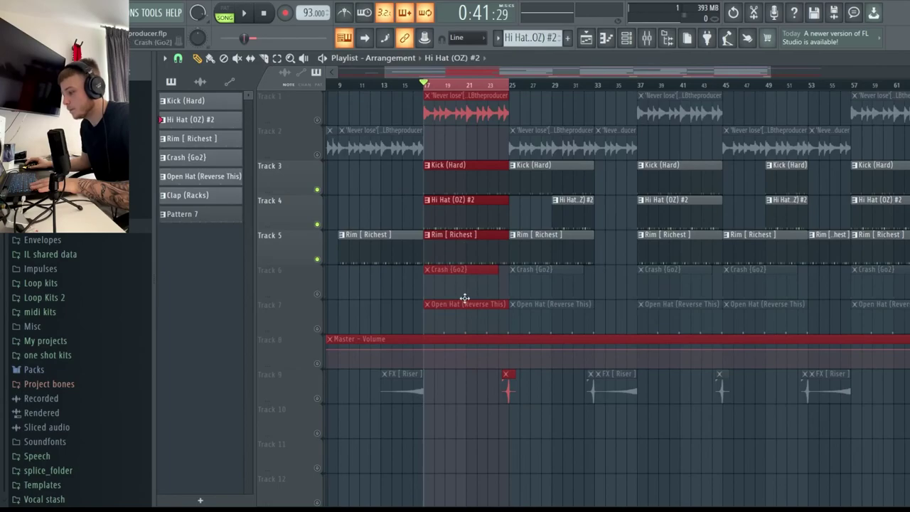
Solo playlist Track 6 and play the Crash (Go2) pattern from its start in the piano roll
{"action": "right_click", "coordinate": [317, 294]}
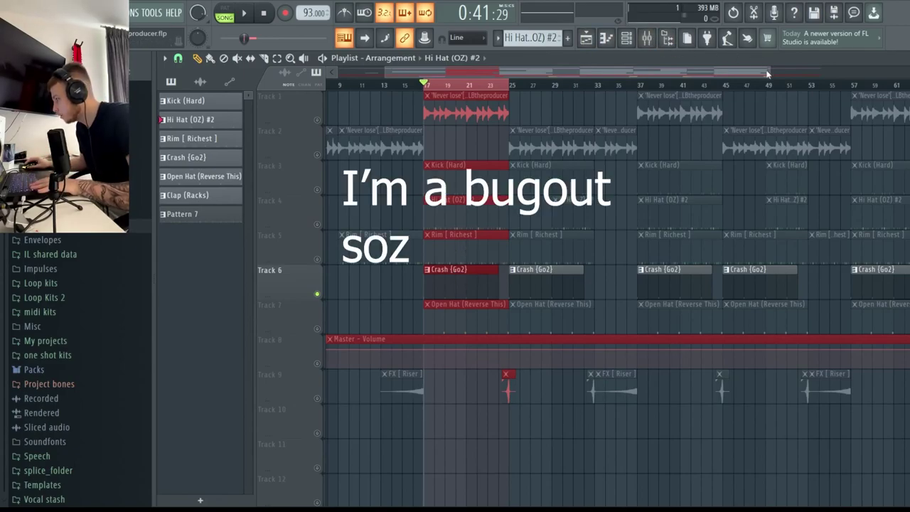
{"action": "double_click", "coordinate": [548, 284]}
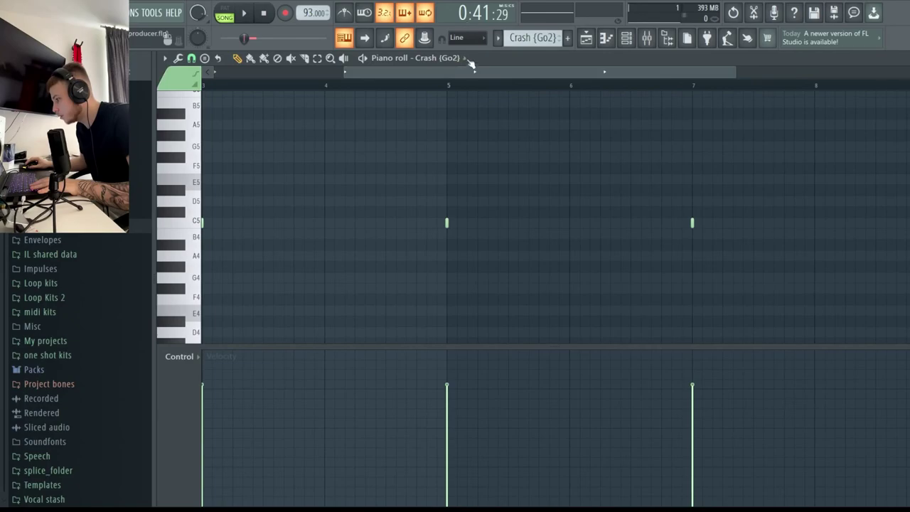
{"action": "scroll", "coordinate": [452, 77], "scroll_direction": "up", "scroll_amount": 3}
{"action": "key", "text": "space"}
{"action": "key", "text": "space"}
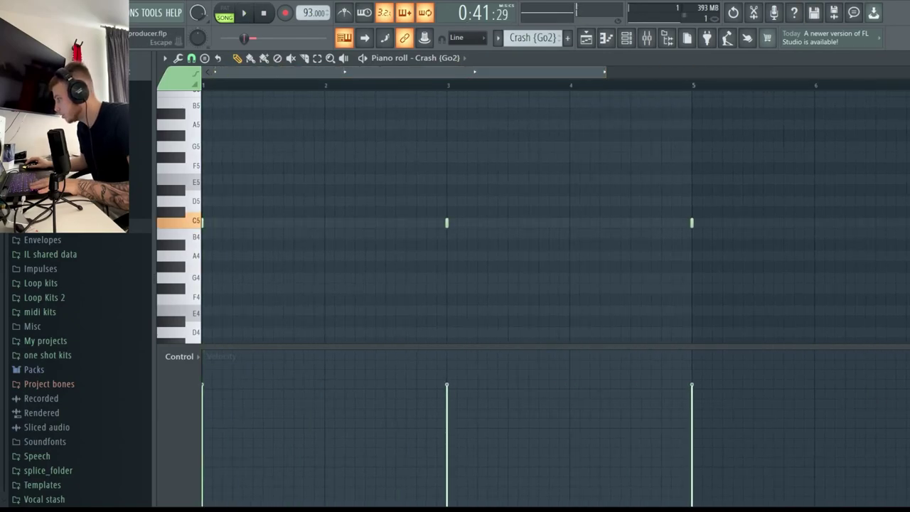
{"action": "key", "text": "Escape"}
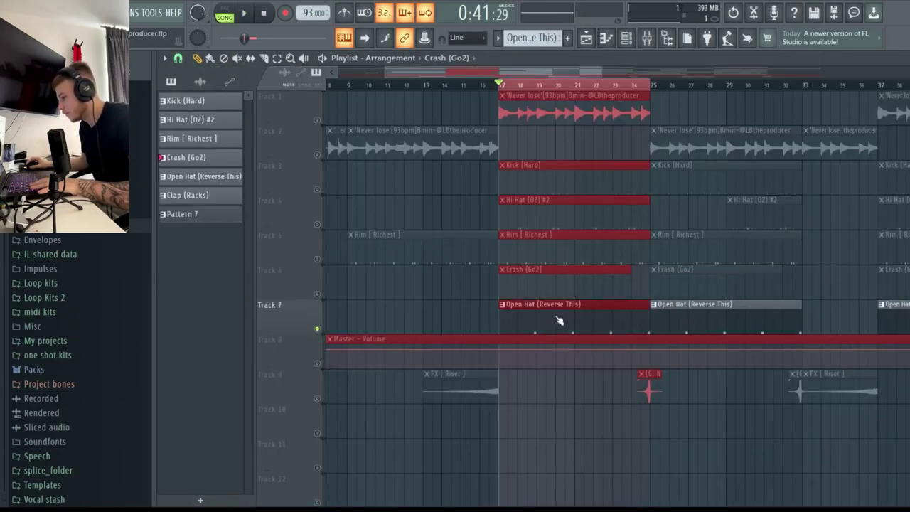
Examine and play the Open Hat (Reverse This) pattern around bar 2 in the piano roll, then return to the playlist
{"action": "double_click", "coordinate": [552, 315]}
{"action": "scroll", "coordinate": [448, 76], "scroll_direction": "up", "scroll_amount": 2}
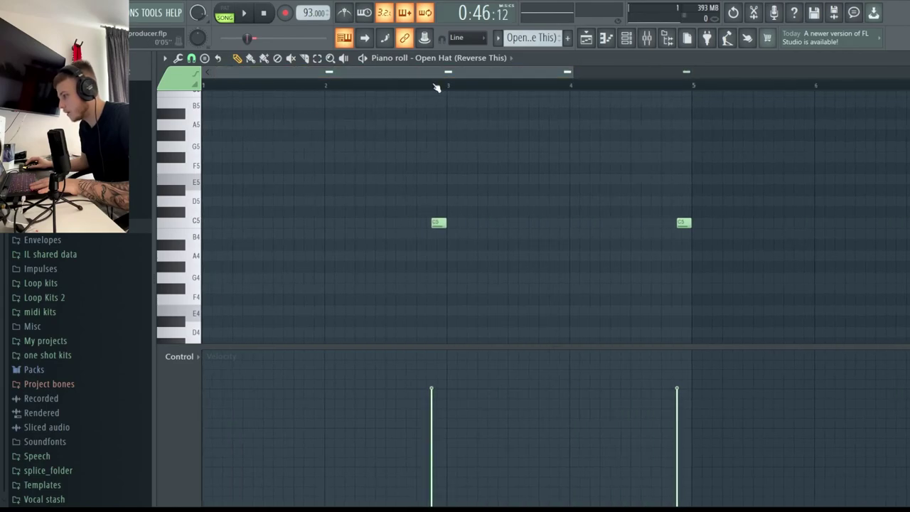
{"action": "left_click", "coordinate": [408, 91]}
{"action": "right_click", "coordinate": [409, 93]}
{"action": "left_click", "coordinate": [382, 86]}
{"action": "key", "text": "space"}
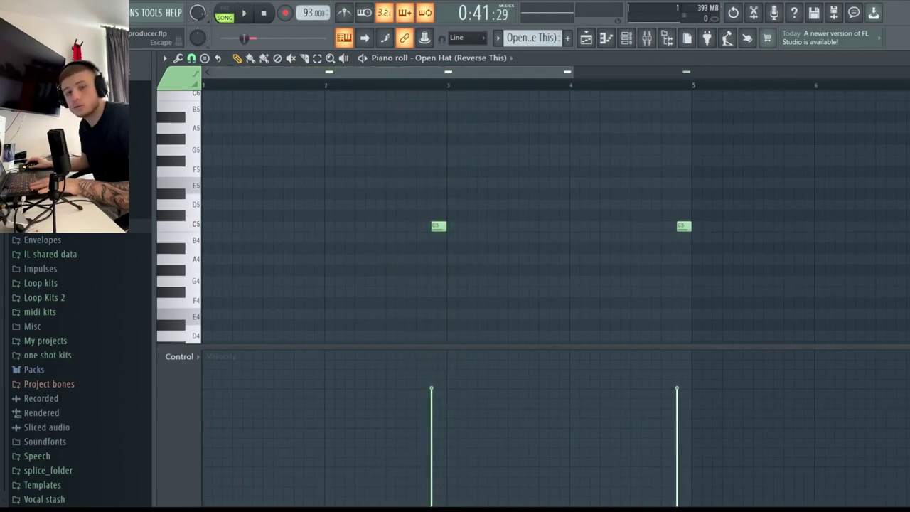
{"action": "key", "text": "F5"}
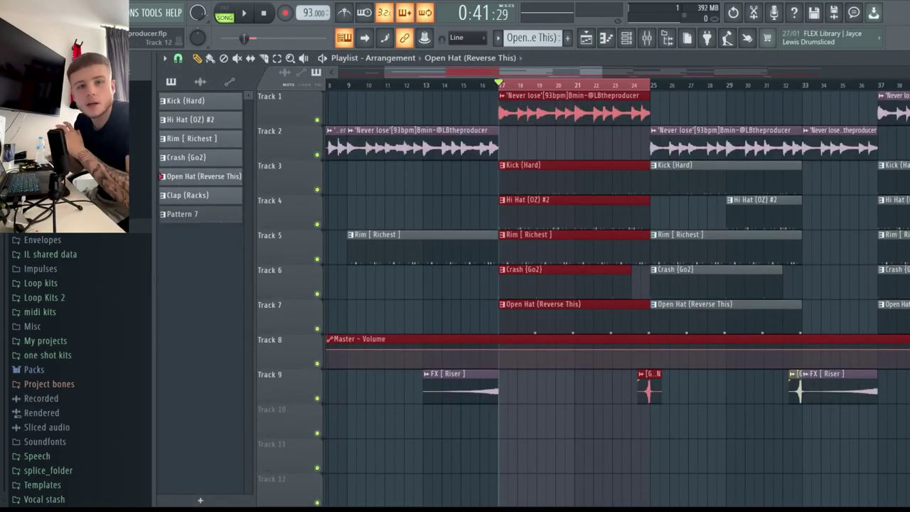